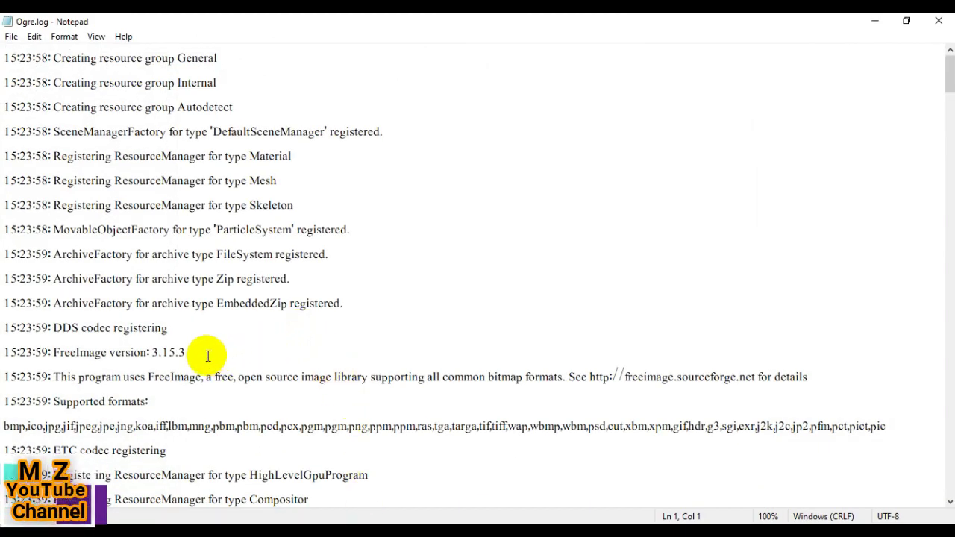
Step: Select and copy the EmbeddedZip, DDS codec and FreeImage version 3.15.3 lines in Ogre.log
click(254, 478)
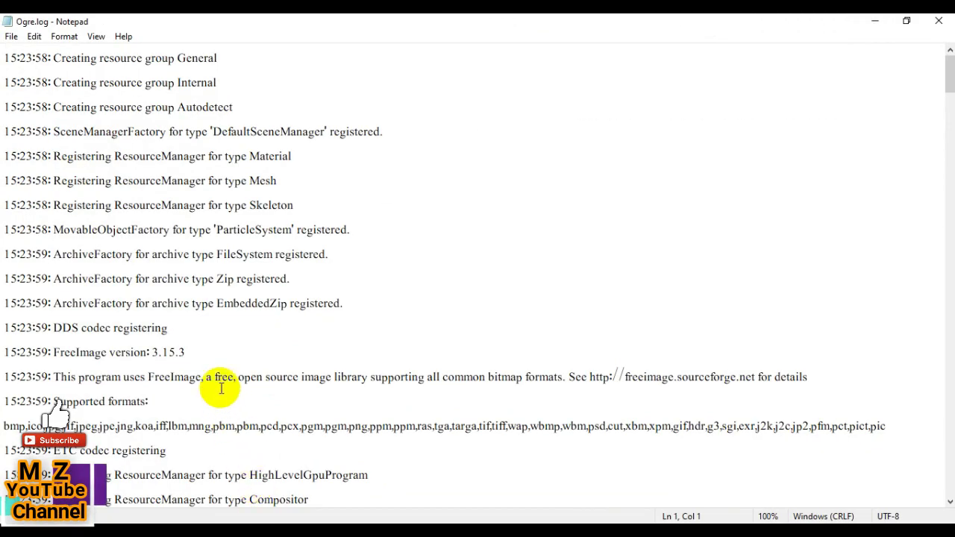
mouse_move(200, 352)
mouse_down()
mouse_move(114, 328)
mouse_move(22, 326)
mouse_up()
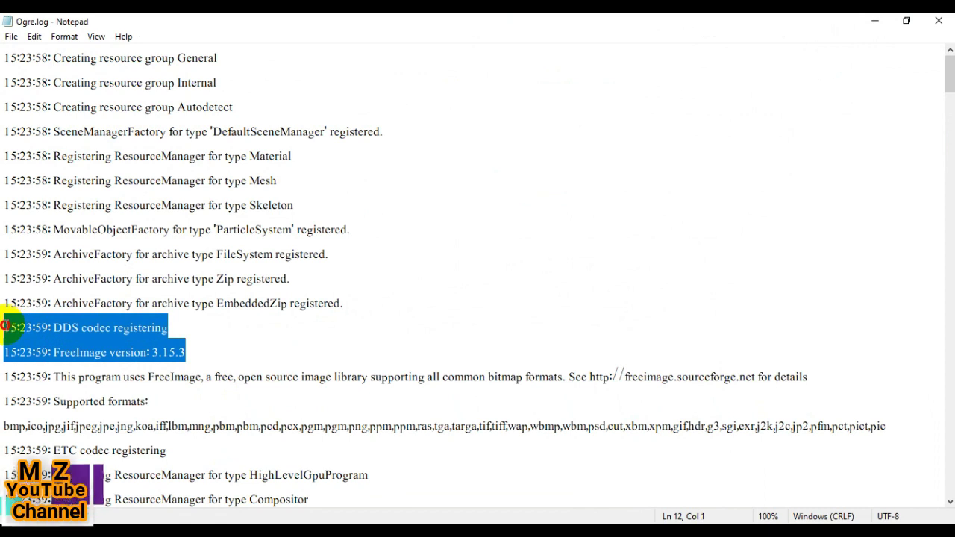
drag(5, 318, 4, 303)
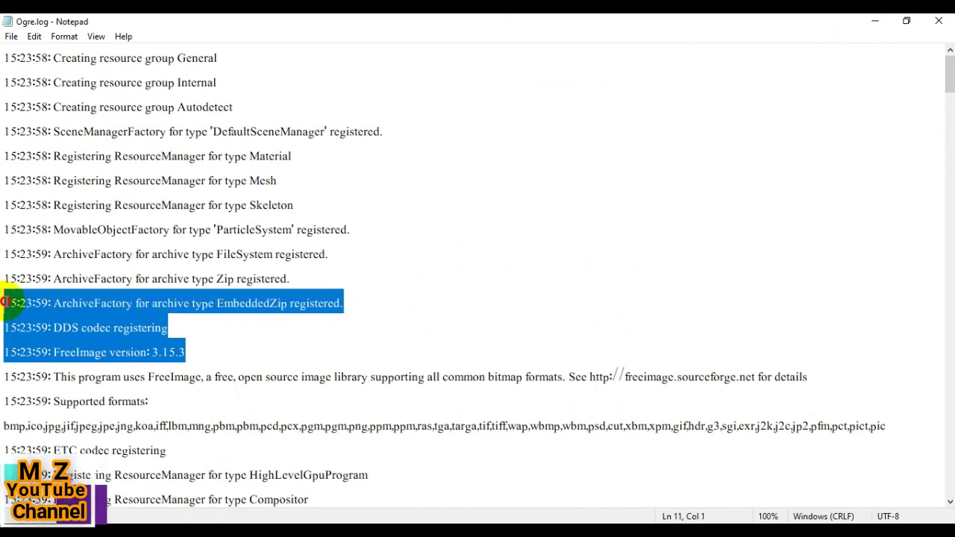
right_click(6, 303)
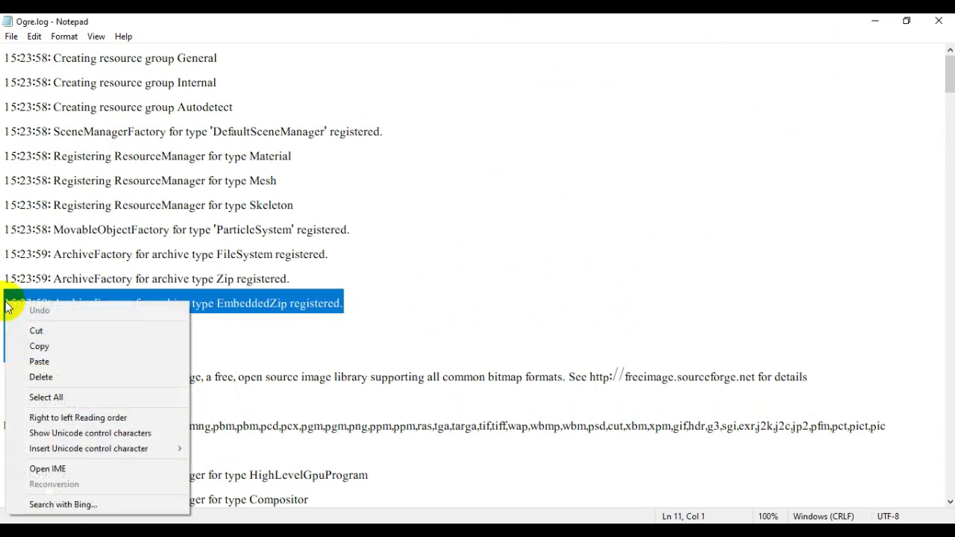
click(83, 346)
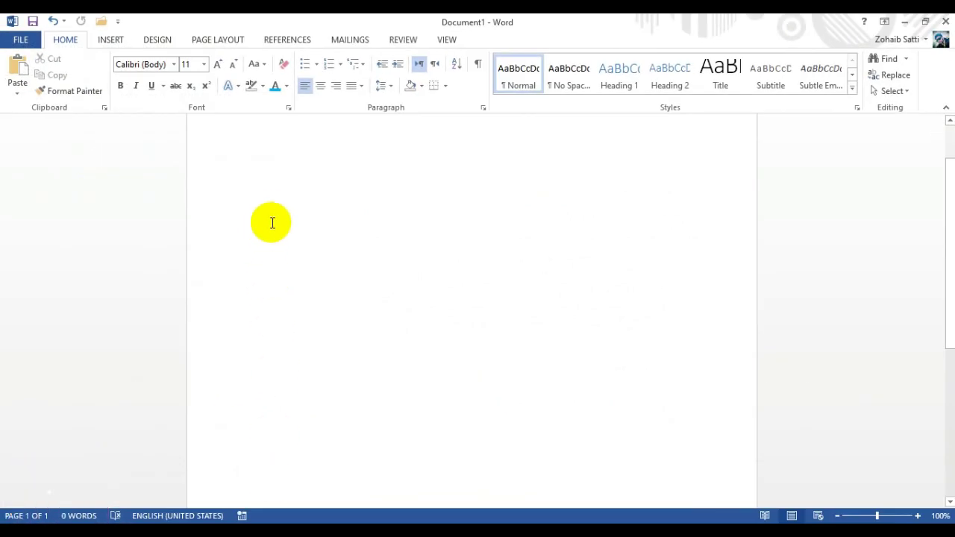
Step: Paste the three log lines into Document1, delete them, and switch back to Ogre.log
right_click(273, 215)
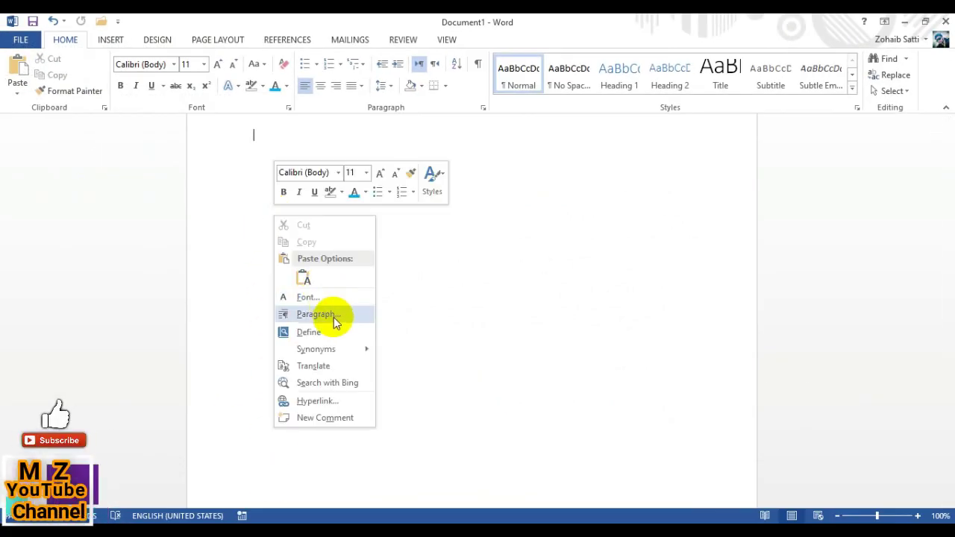
click(304, 277)
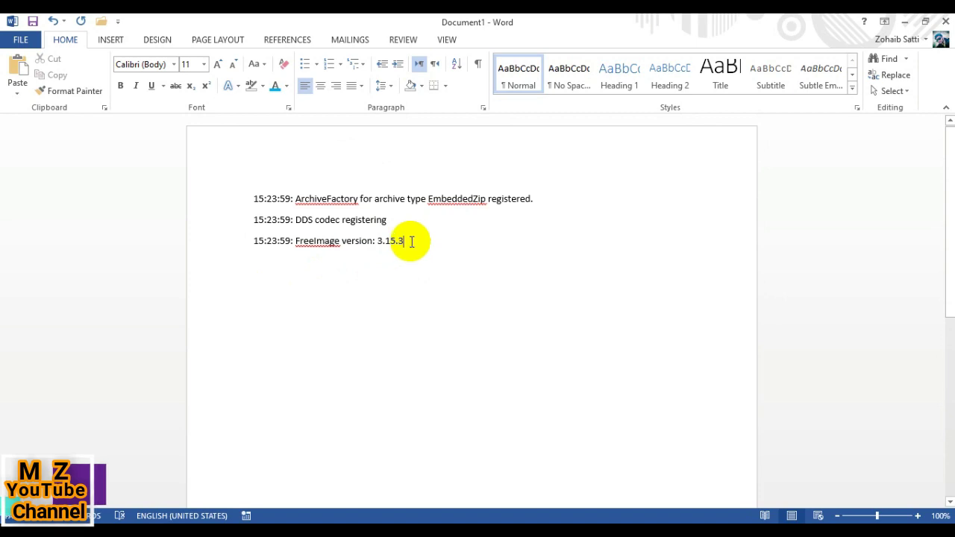
drag(412, 241, 246, 188)
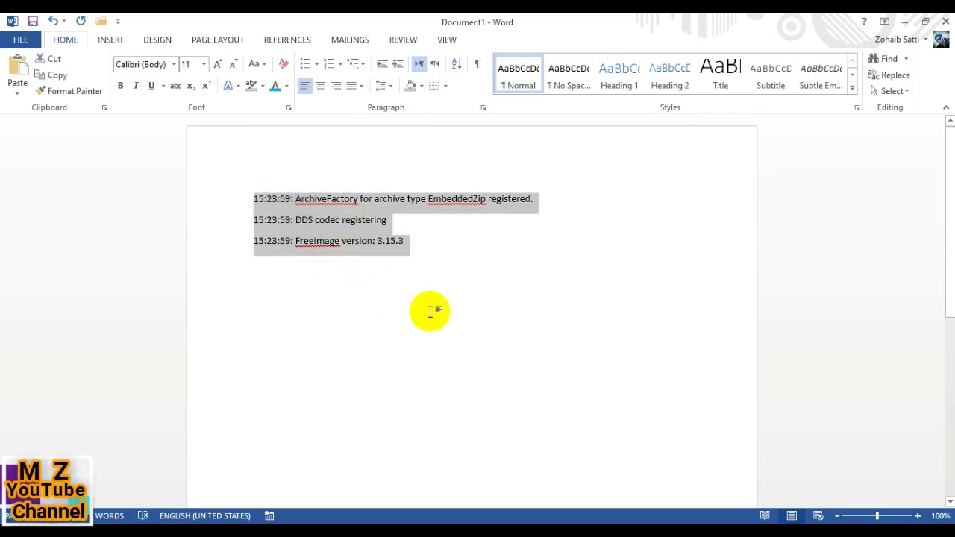
key(Delete)
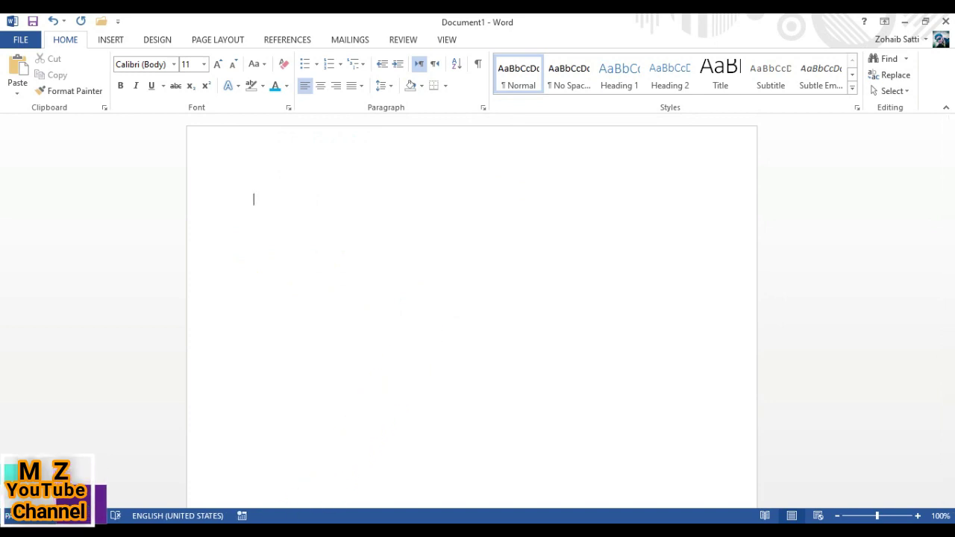
click(219, 352)
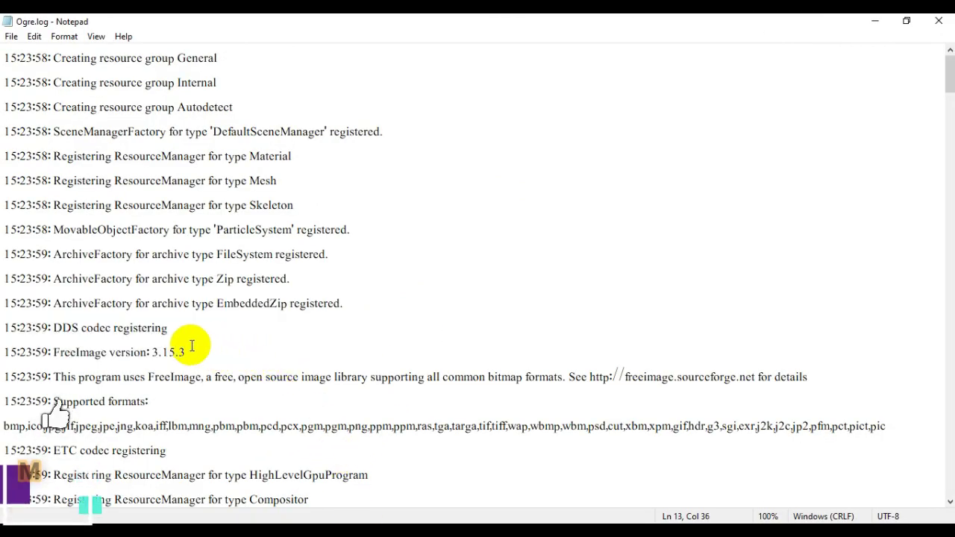
Step: Reselect the EmbeddedZip, DDS codec and FreeImage lines in Ogre.log, then return to Document1
mouse_move(187, 351)
mouse_down()
mouse_move(143, 351)
mouse_move(14, 303)
mouse_up()
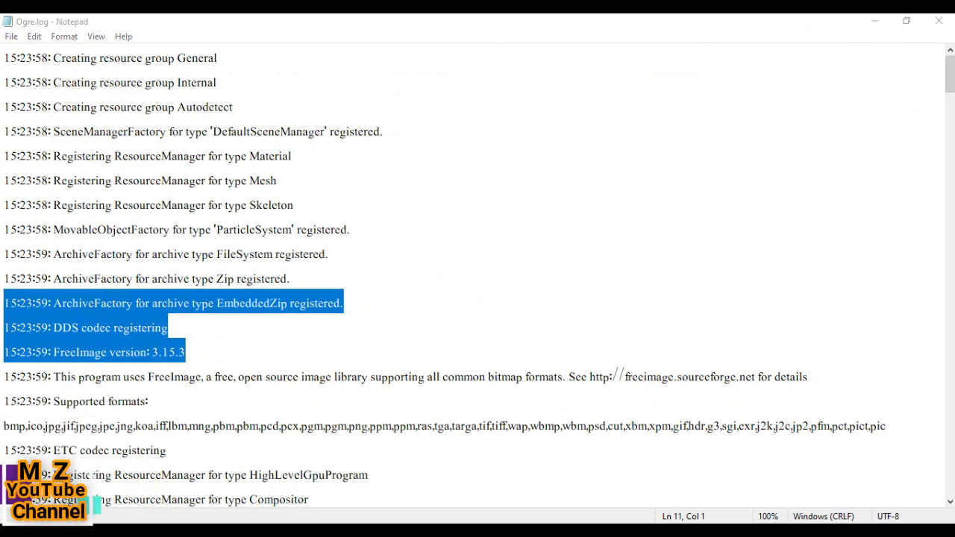
click(304, 451)
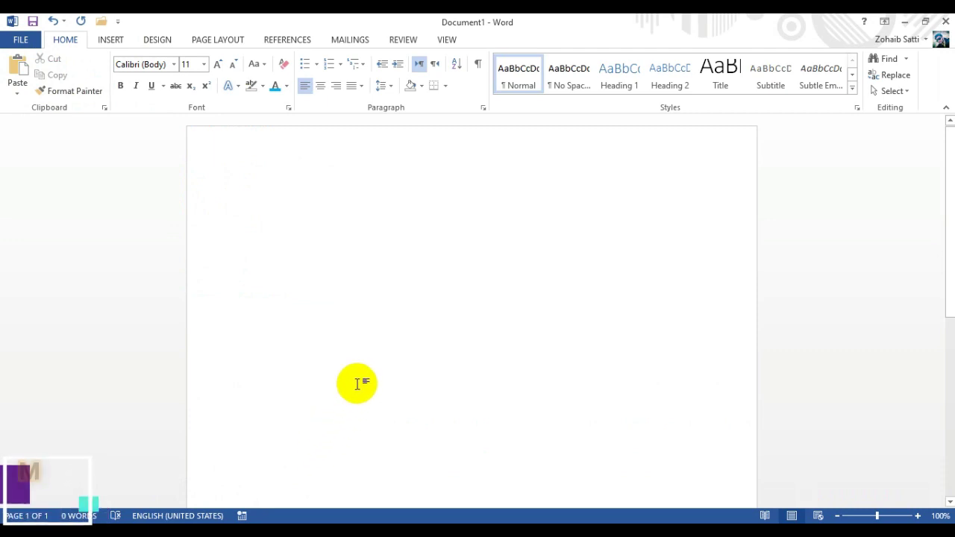
key(ctrl+v)
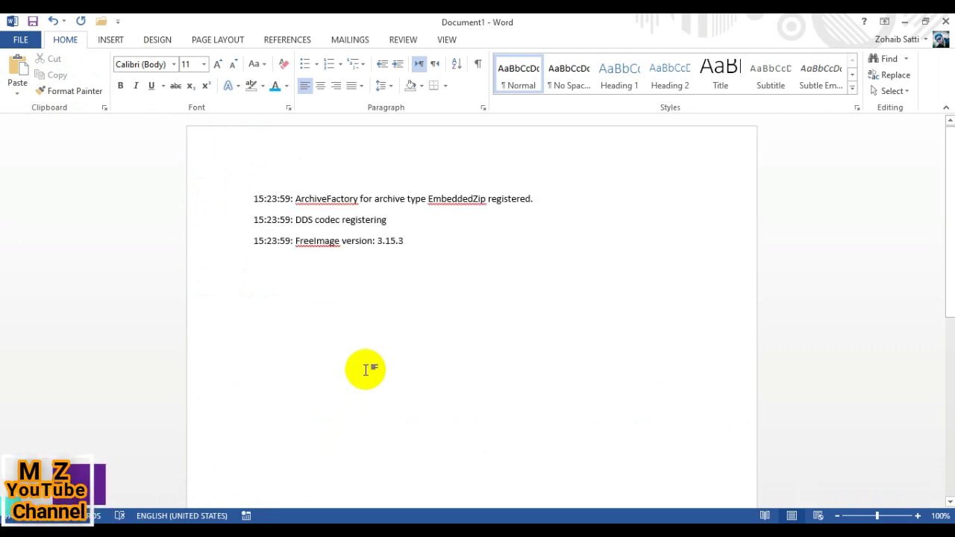
key(ctrl+a)
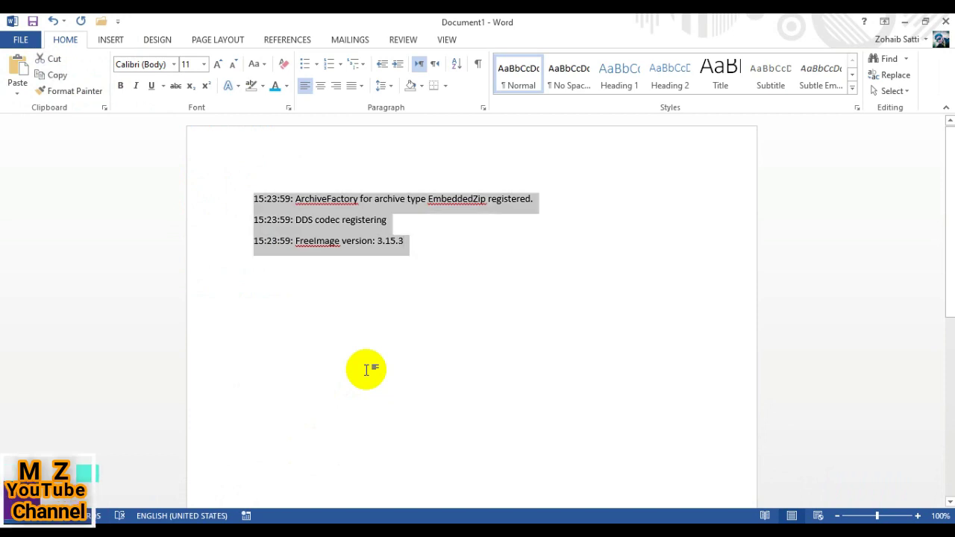
key(Delete)
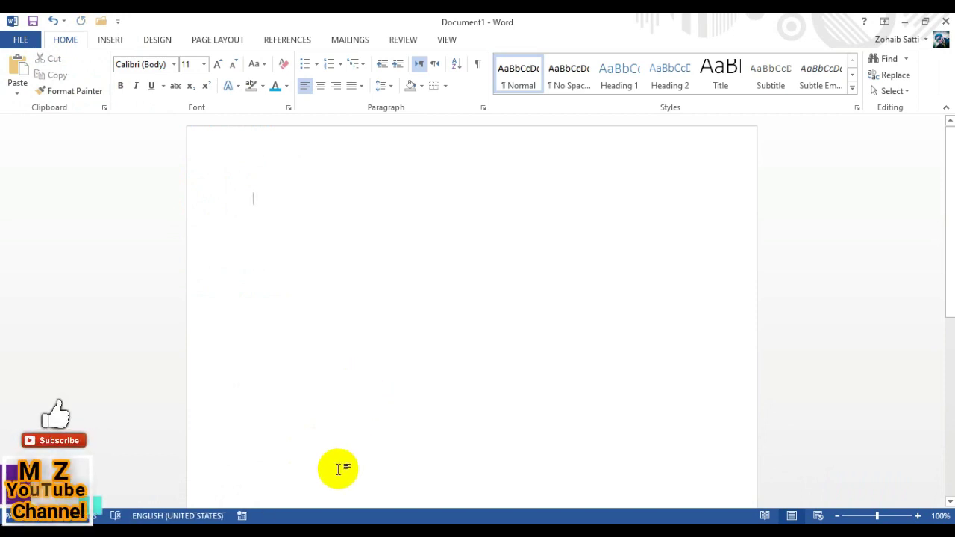
key(alt+Tab)
drag(241, 351, 3, 303)
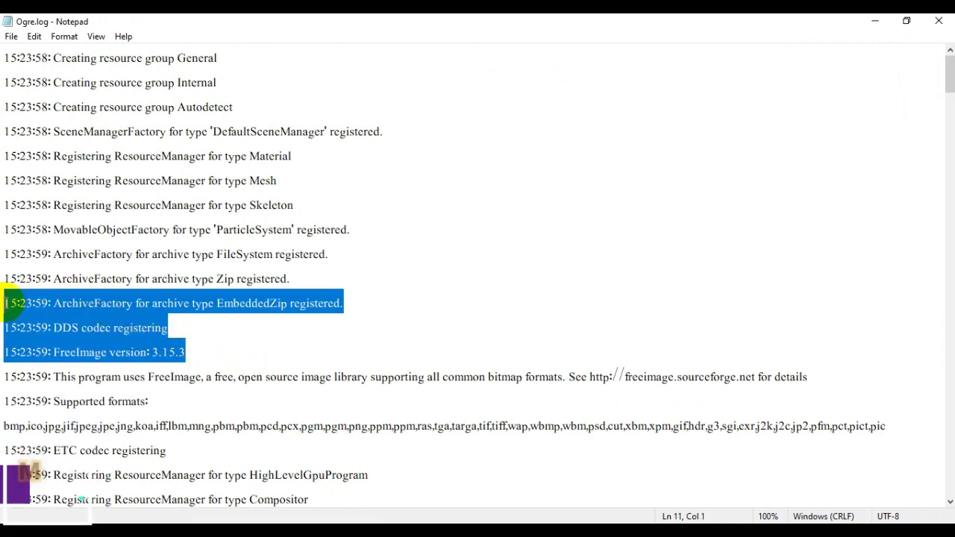
right_click(5, 303)
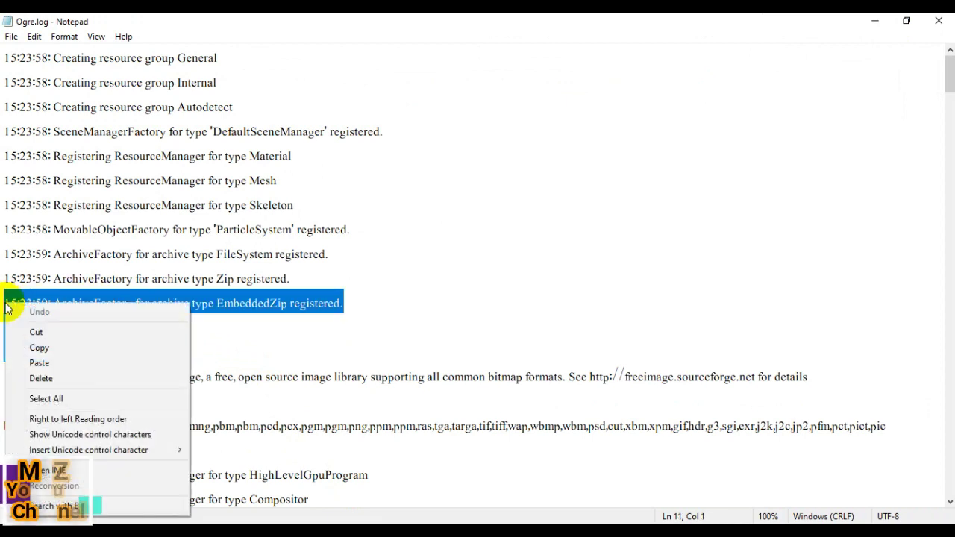
click(46, 348)
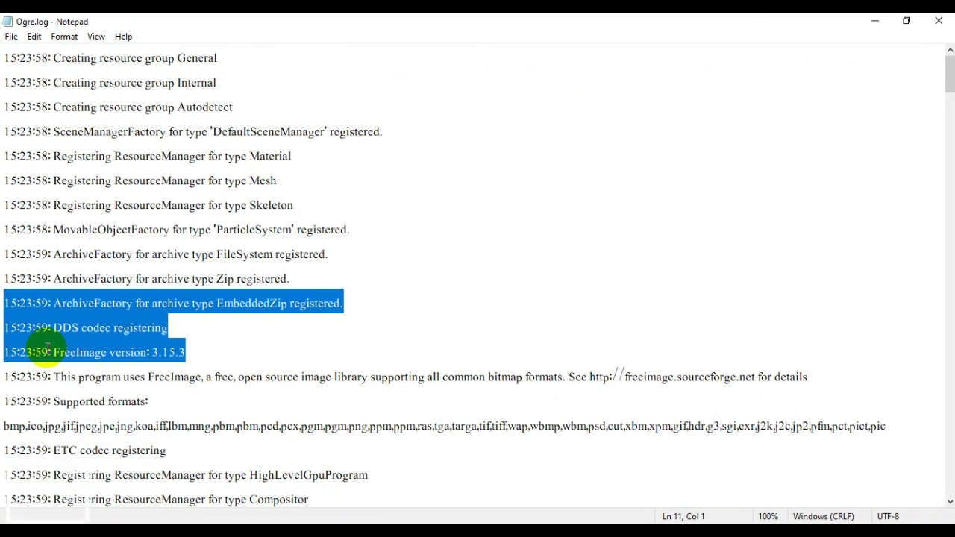
Step: Paste the three log lines with Keep Text Only and select the FreeImage version line
mouse_move(257, 530)
click(258, 478)
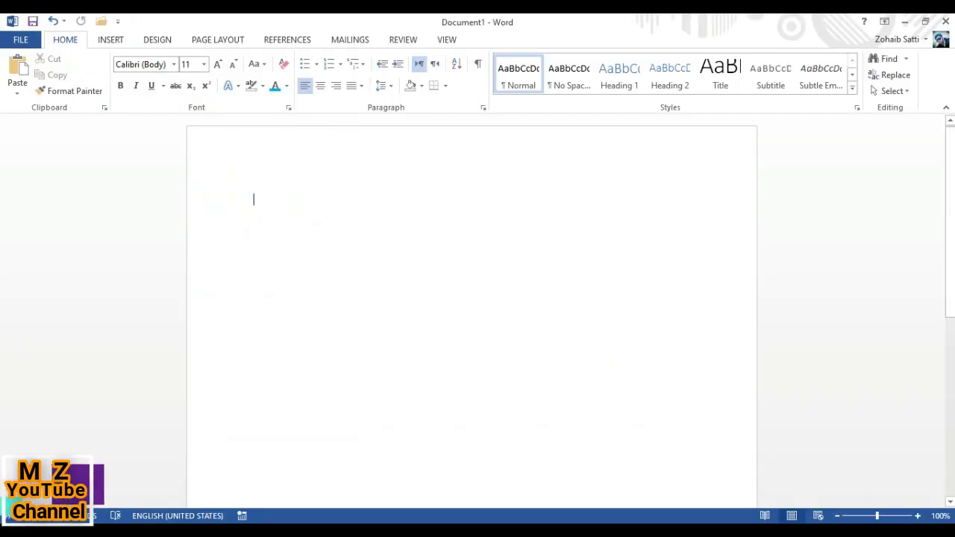
click(18, 88)
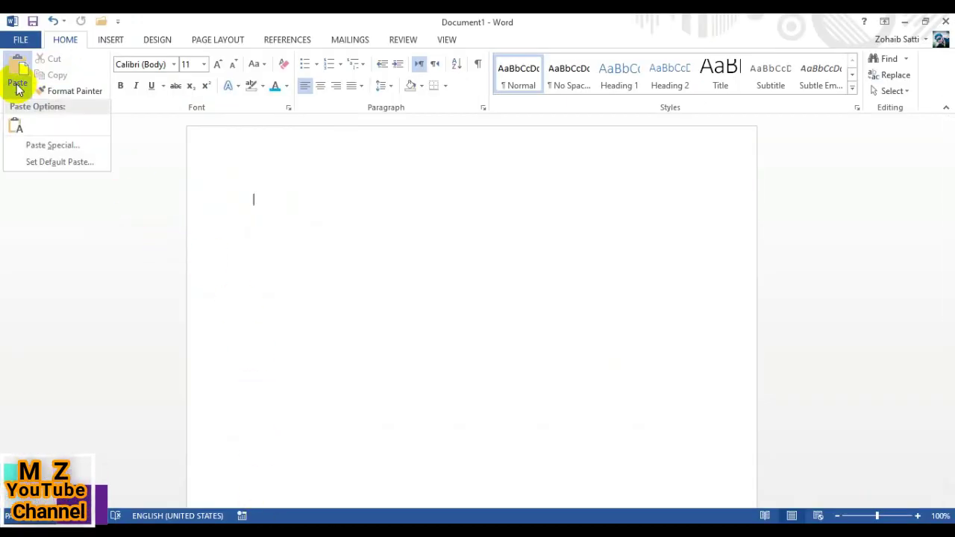
click(16, 128)
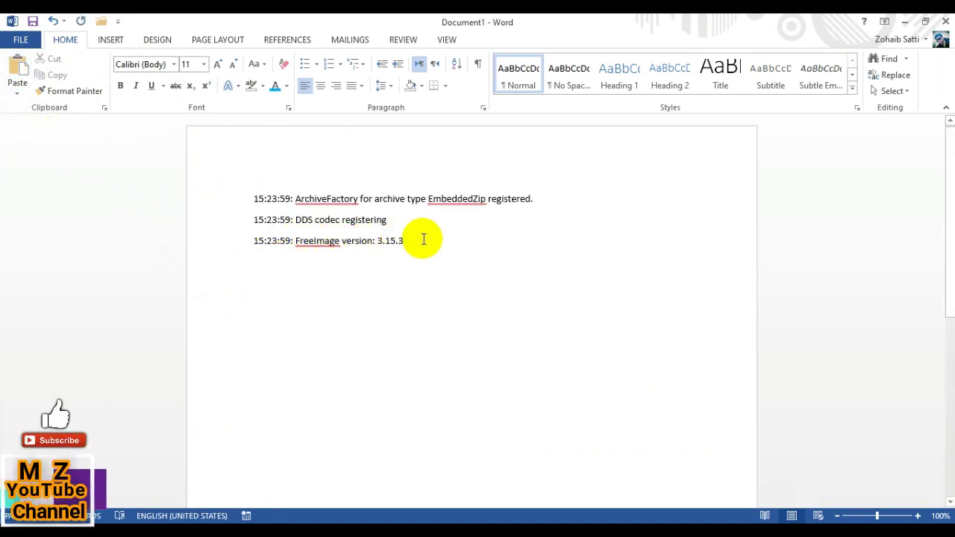
mouse_move(395, 239)
mouse_down()
mouse_move(286, 188)
mouse_move(254, 187)
mouse_up()
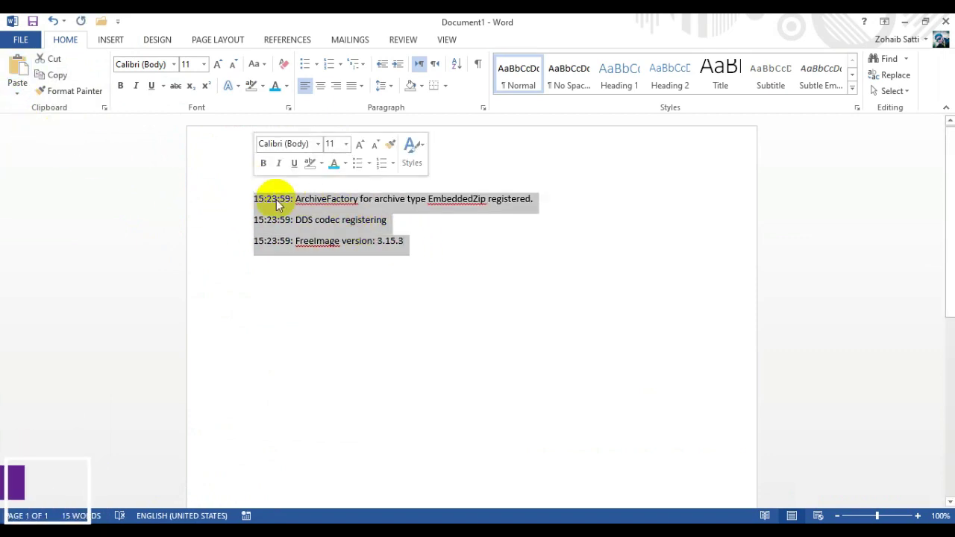
click(419, 255)
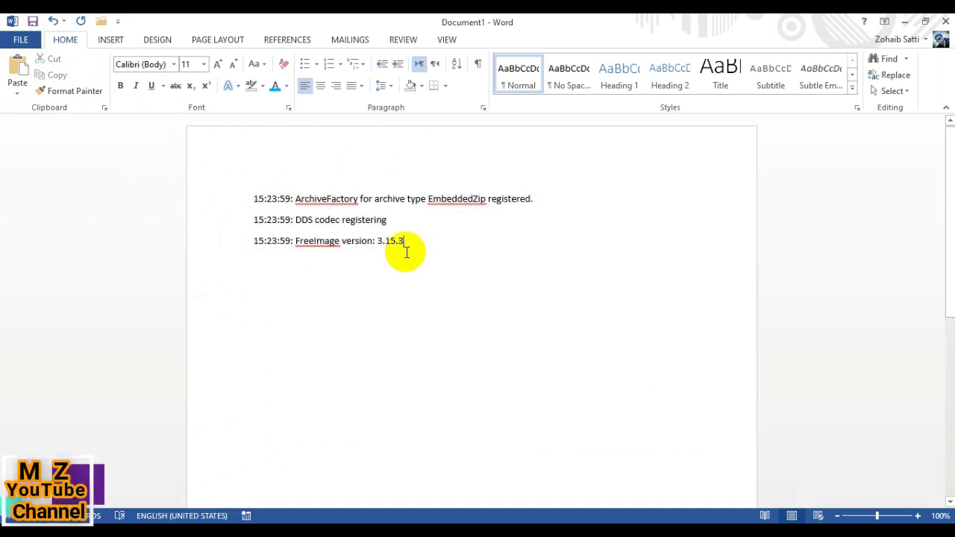
drag(409, 247, 259, 196)
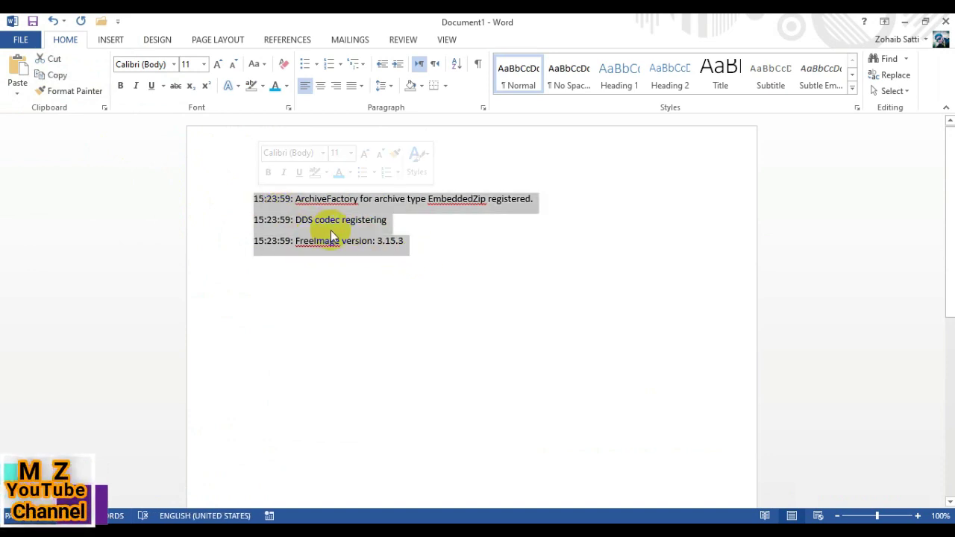
click(395, 237)
drag(395, 239, 255, 243)
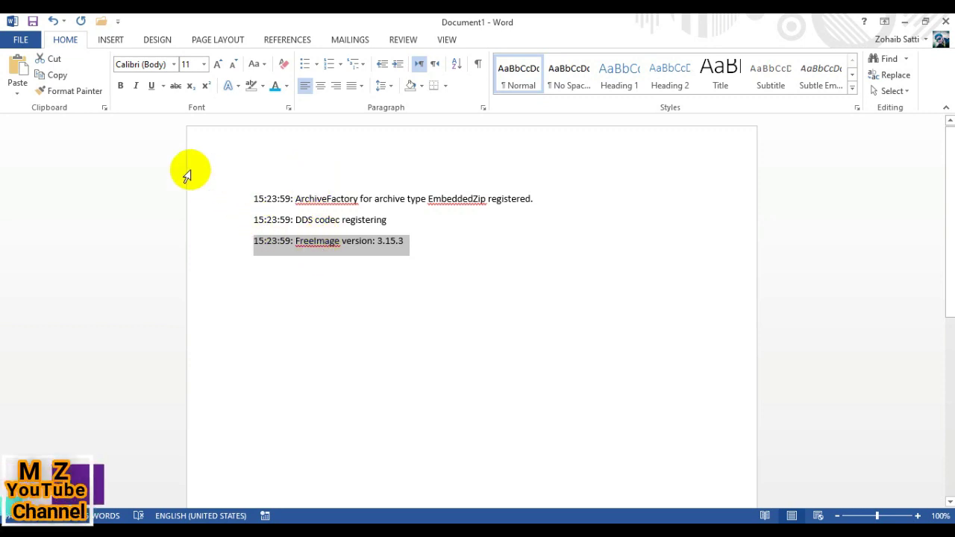
Step: Cut the FreeImage version line and paste it as plain text on a new top line
click(57, 59)
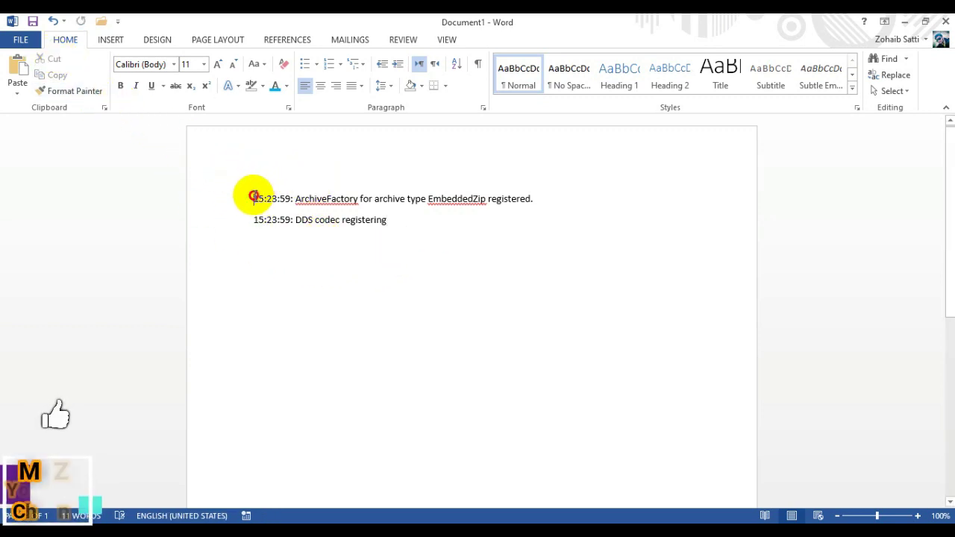
key(Return)
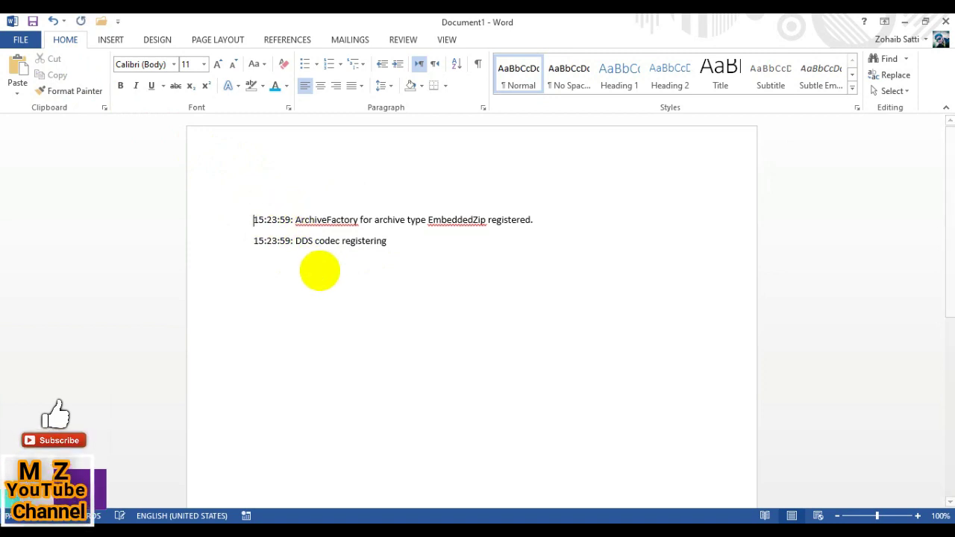
key(Up)
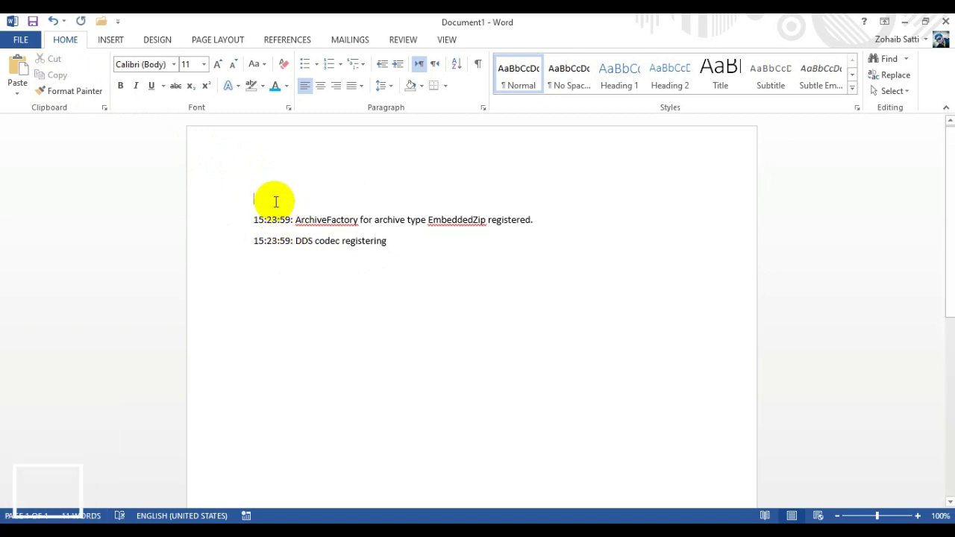
click(17, 89)
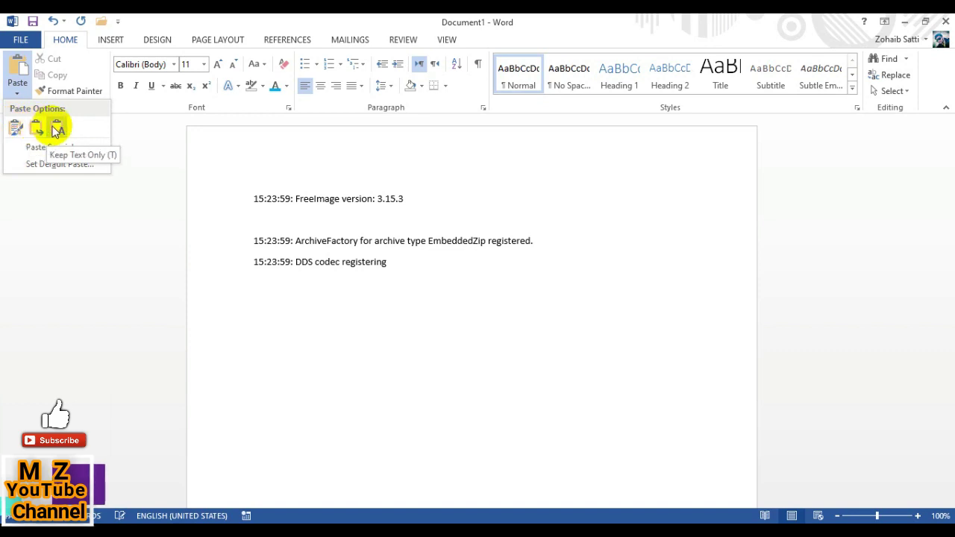
click(60, 130)
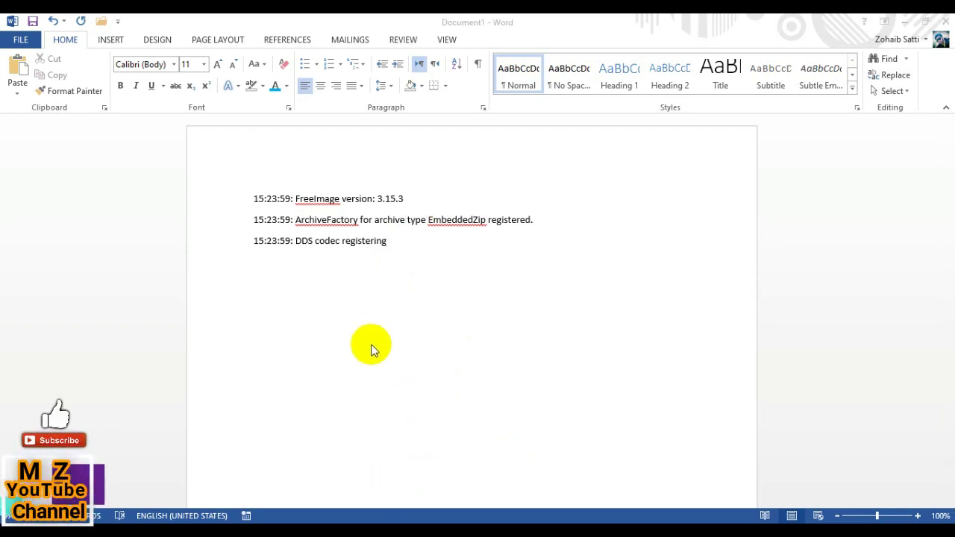
Step: Make 'codec registering' on the third log line bold and underlined
drag(392, 240, 315, 241)
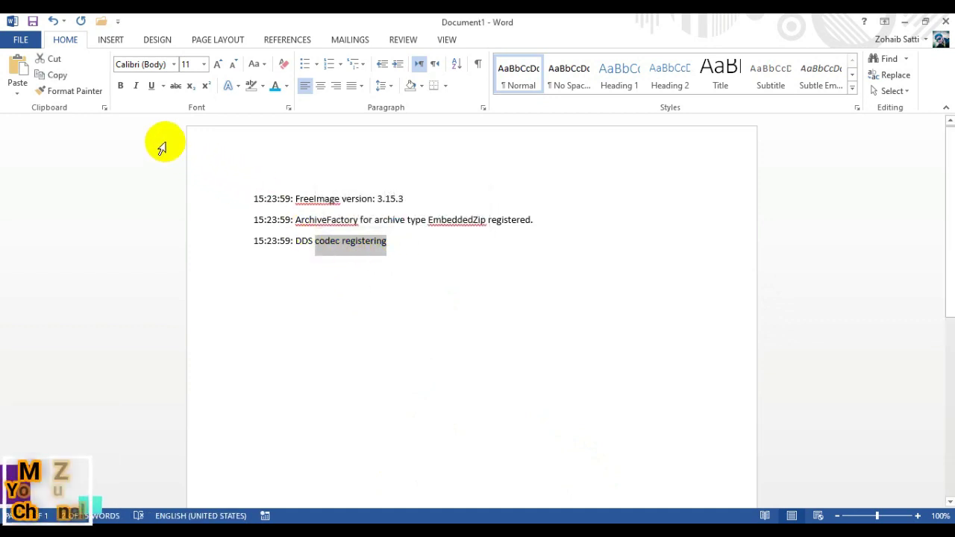
click(121, 86)
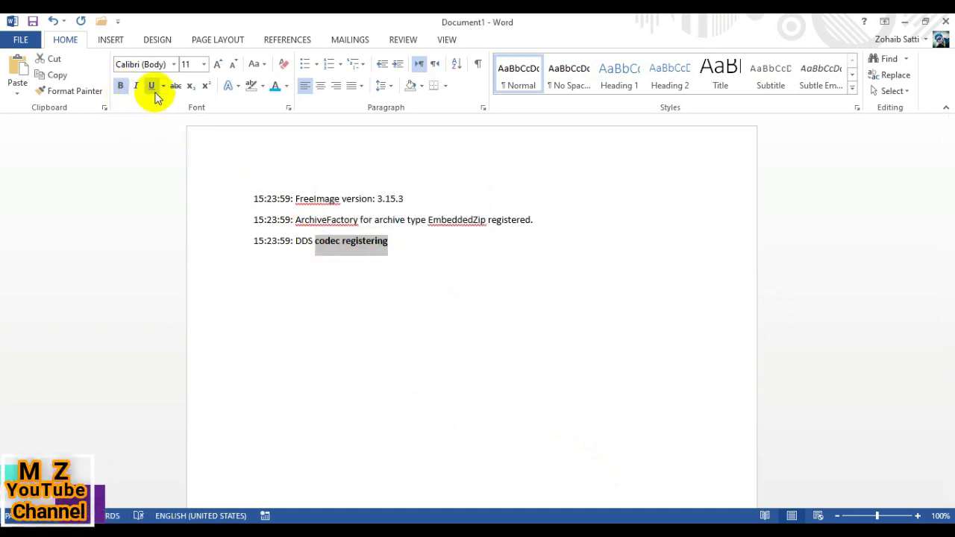
click(153, 88)
click(418, 296)
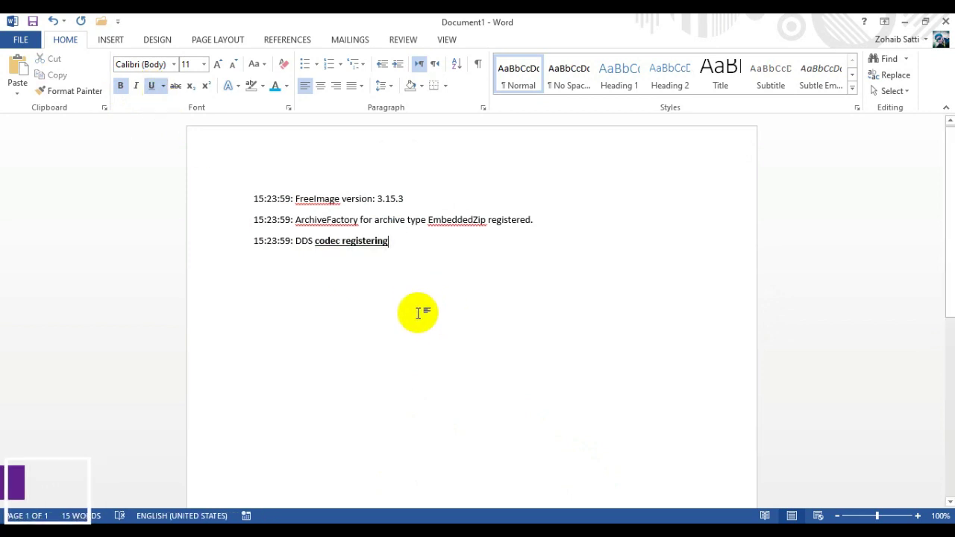
Step: Try bold and underline on 'archive type' and 'FreeImage version:' on the upper lines
mouse_move(297, 199)
mouse_down()
mouse_move(373, 200)
mouse_move(426, 221)
mouse_up()
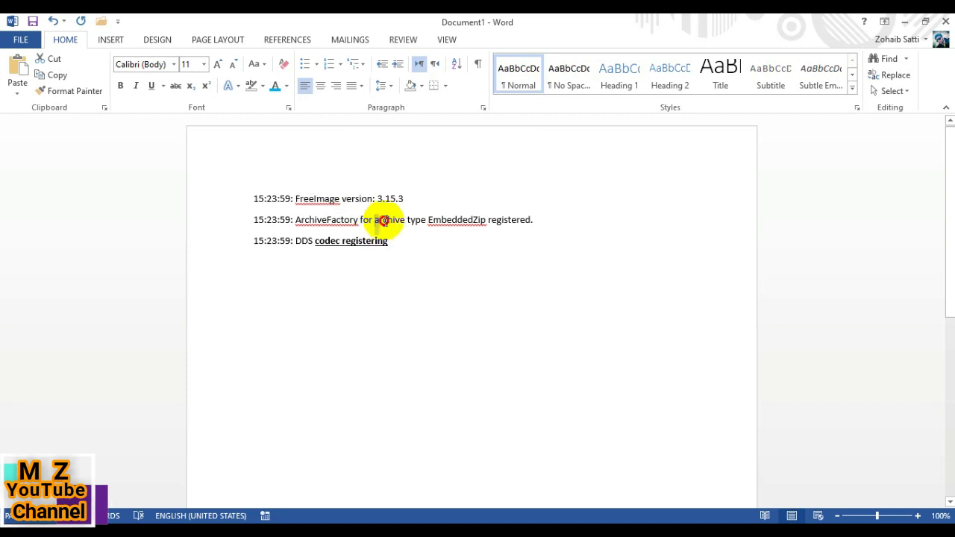
click(401, 256)
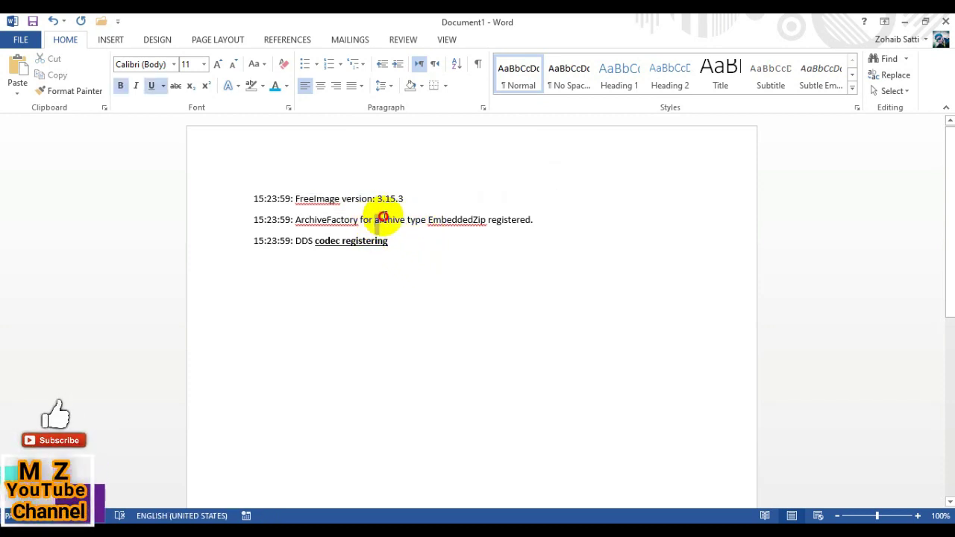
drag(375, 219, 426, 219)
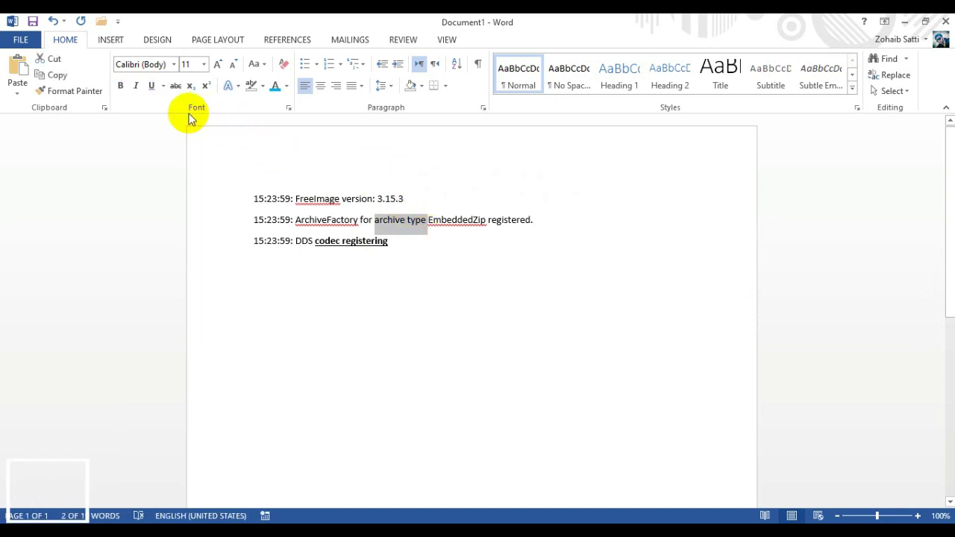
click(121, 85)
click(151, 85)
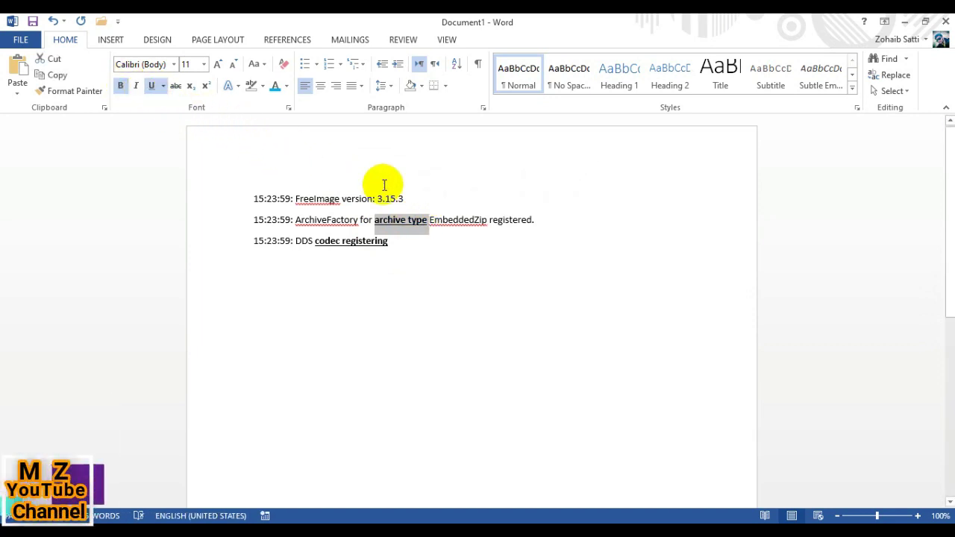
drag(373, 198, 289, 199)
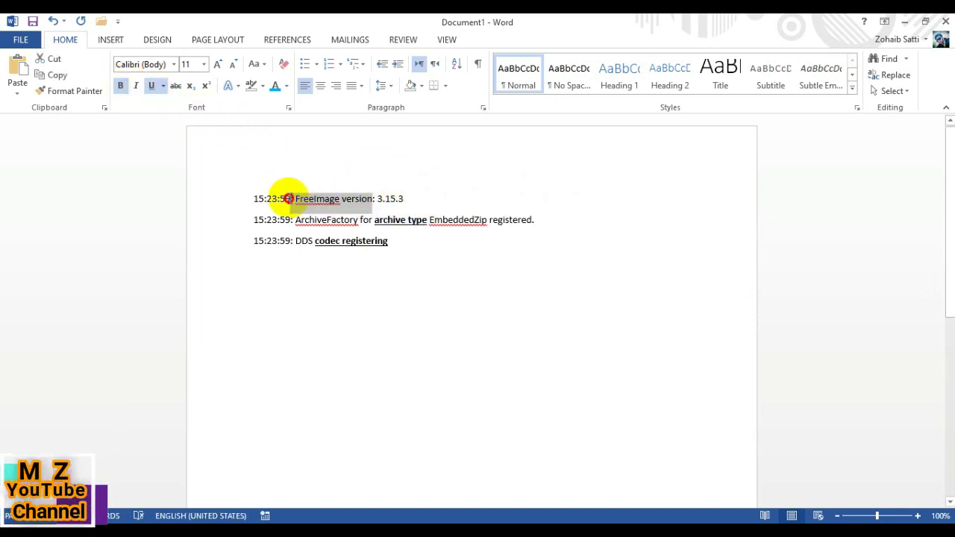
click(121, 85)
click(150, 85)
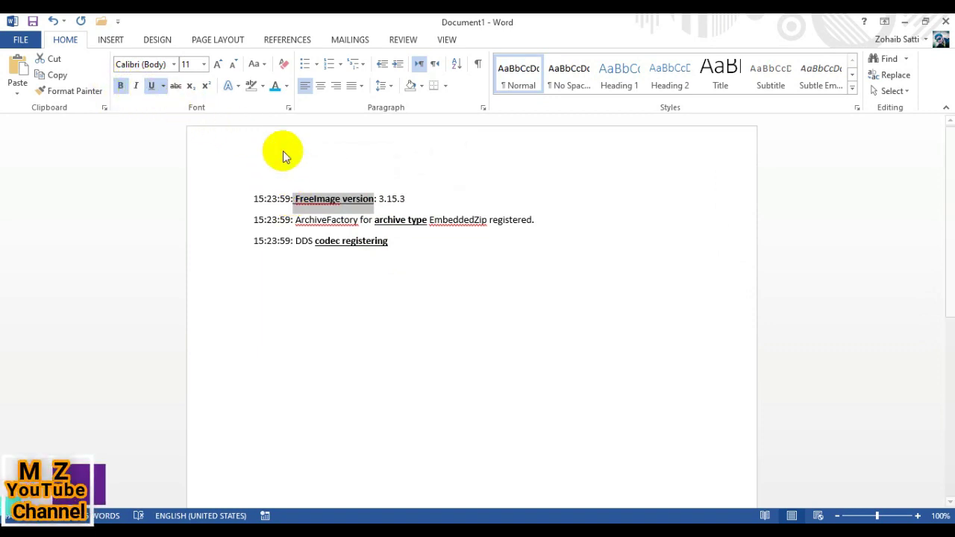
click(427, 241)
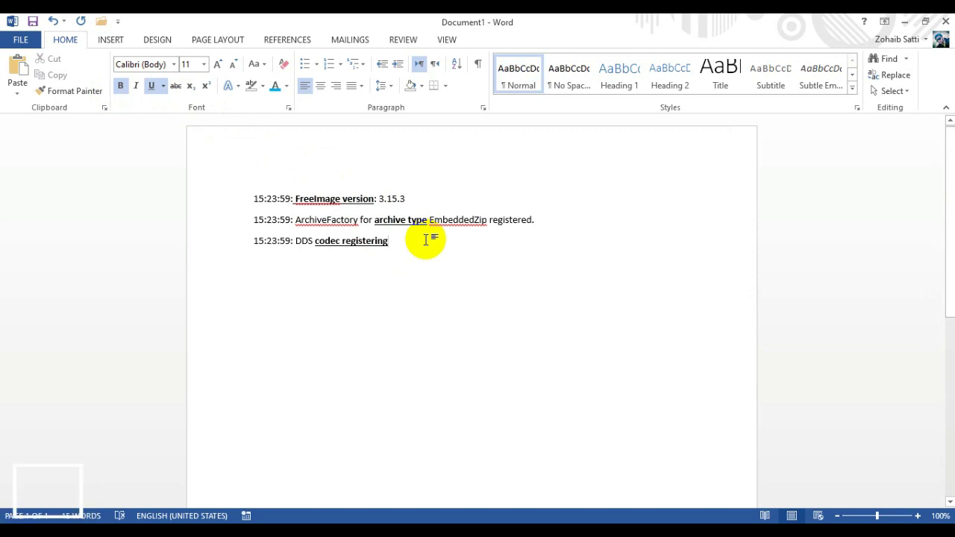
Step: Undo the trial formatting, keeping 'codec registering' bold underlined, and pick up its format
key(ctrl+z)
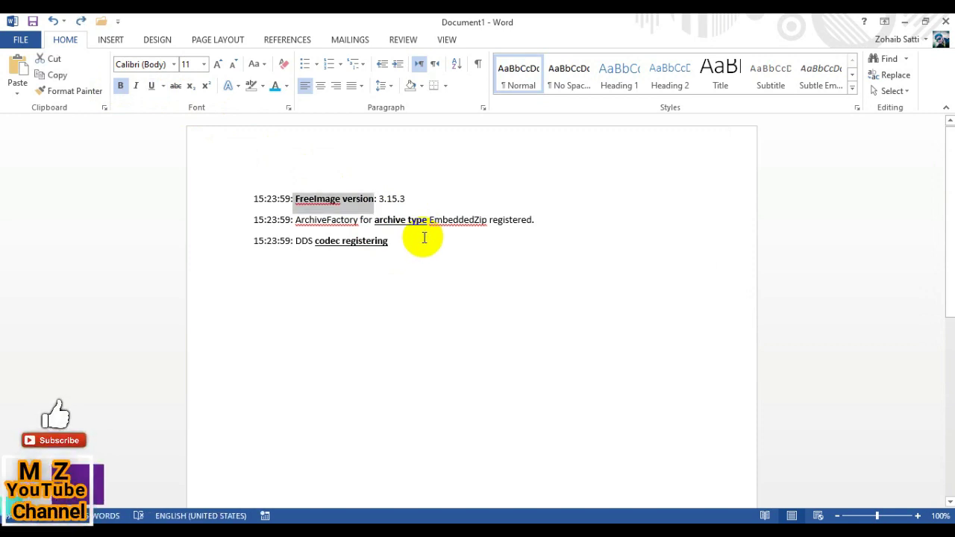
key(ctrl+z)
key(ctrl+z)
key(ctrl+z)
key(ctrl+z)
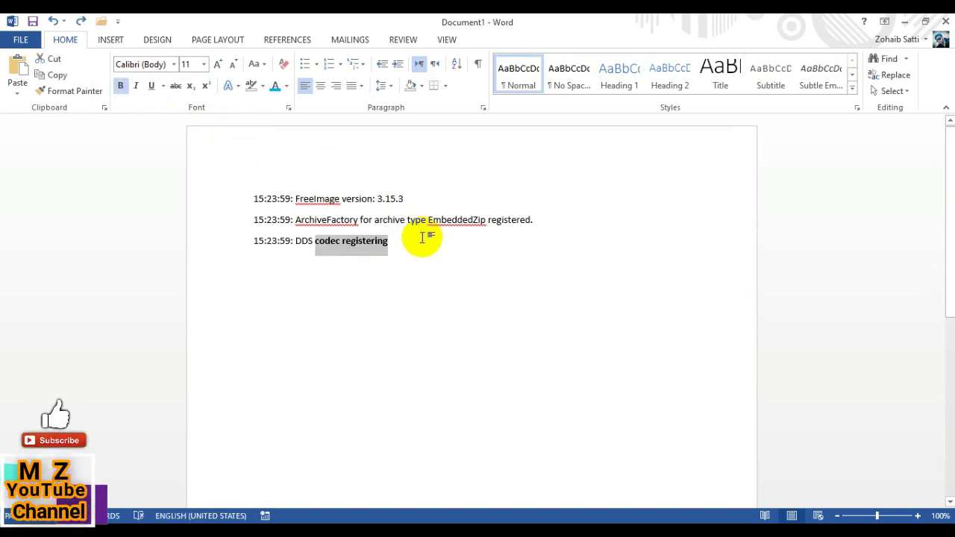
key(ctrl+y)
click(401, 251)
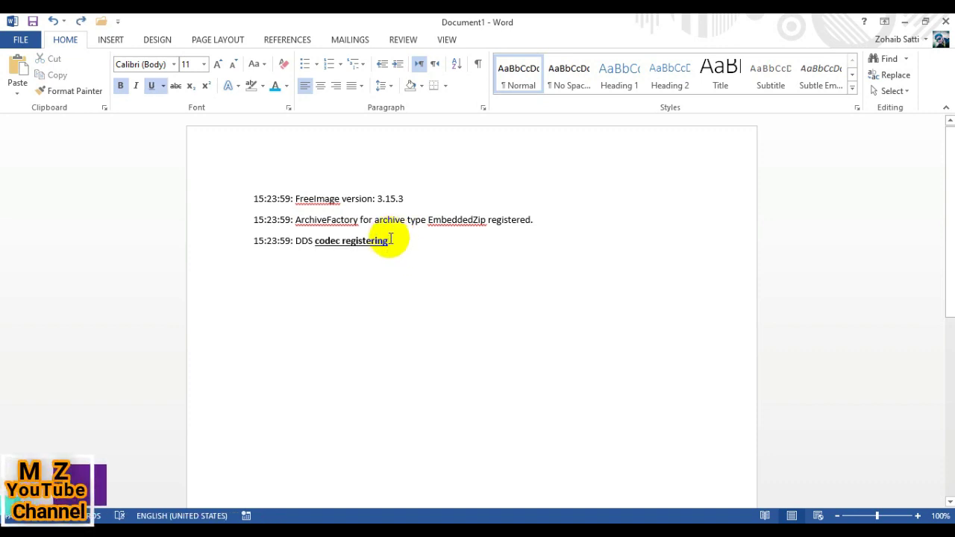
drag(390, 240, 315, 242)
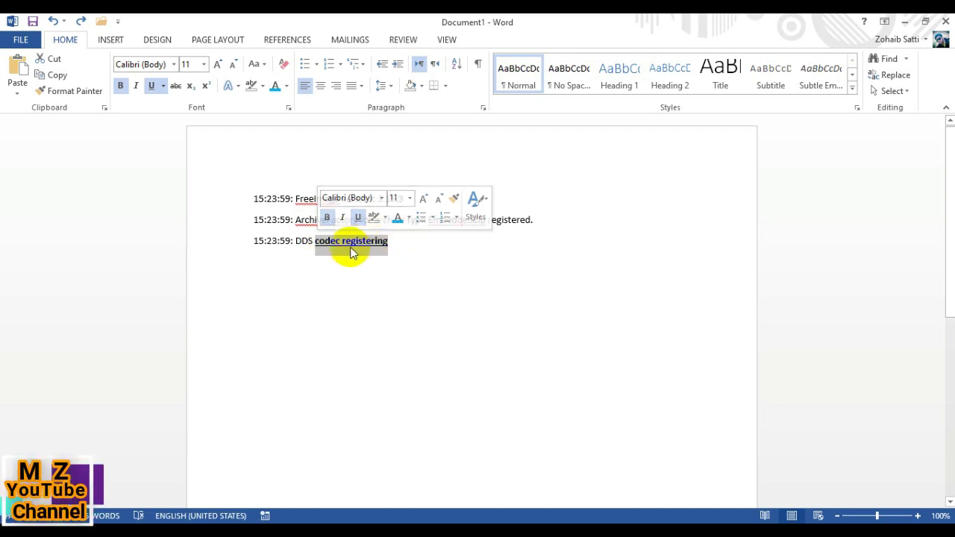
click(82, 99)
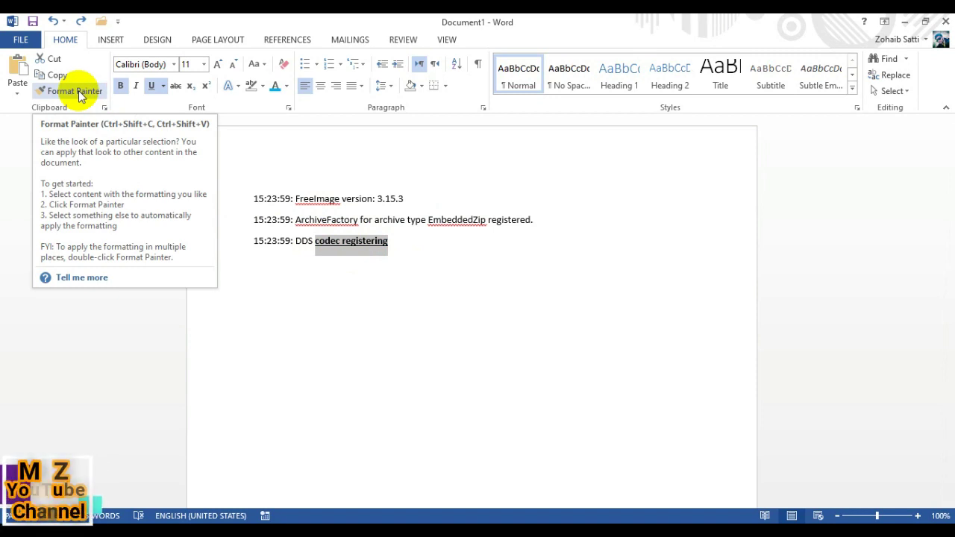
Step: Apply the 'codec registering' formatting to ArchiveFactory with Format Painter
click(71, 95)
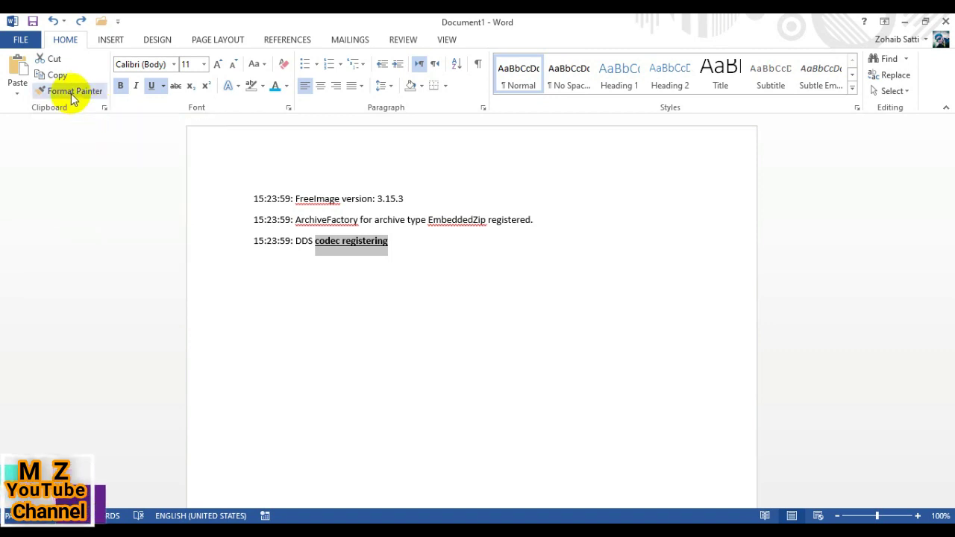
click(72, 96)
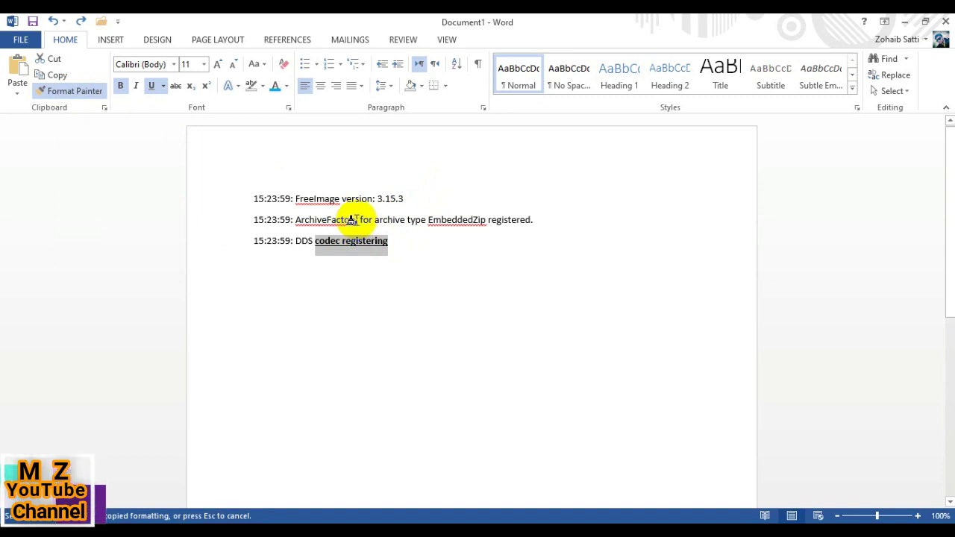
drag(352, 219, 296, 219)
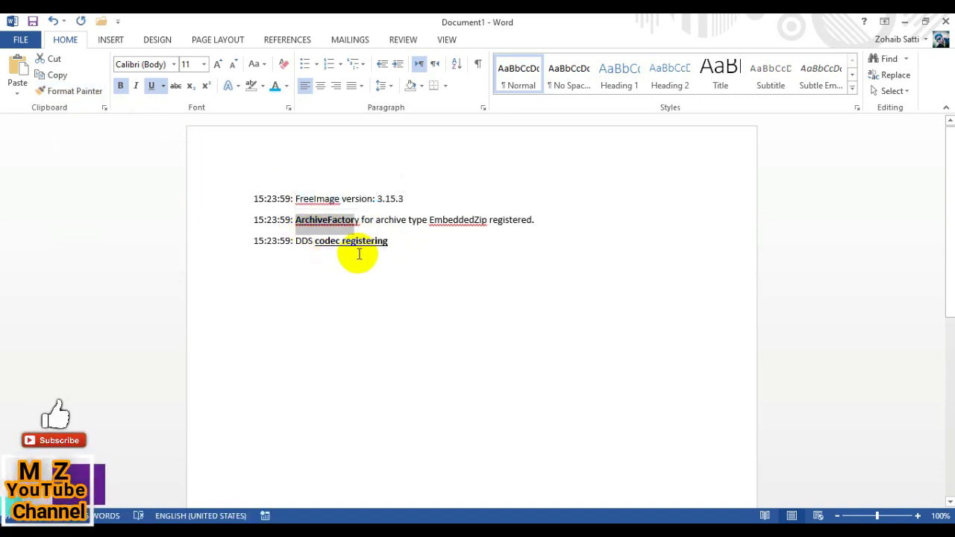
click(357, 221)
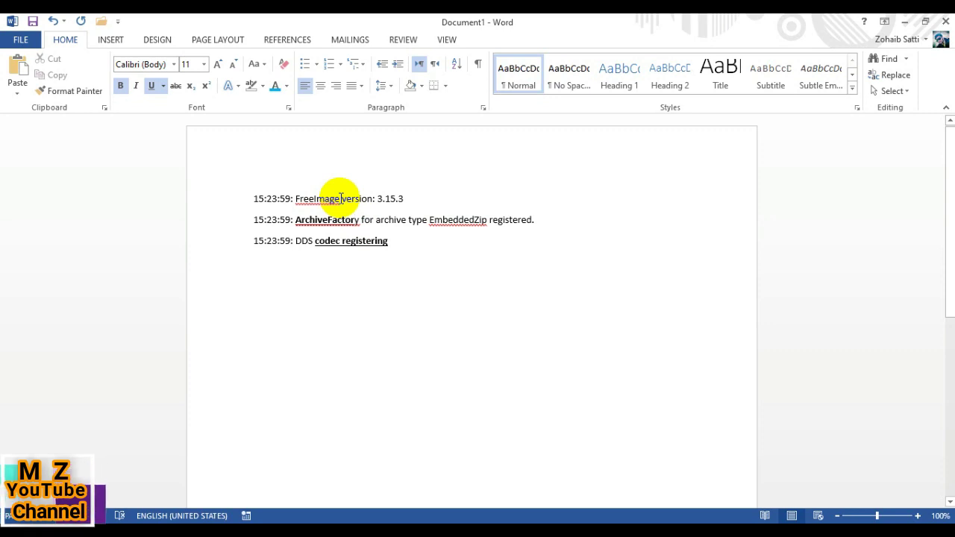
Step: Bold and underline 'FreeImage version:' and 'registered', then start a new line below
drag(341, 198, 378, 199)
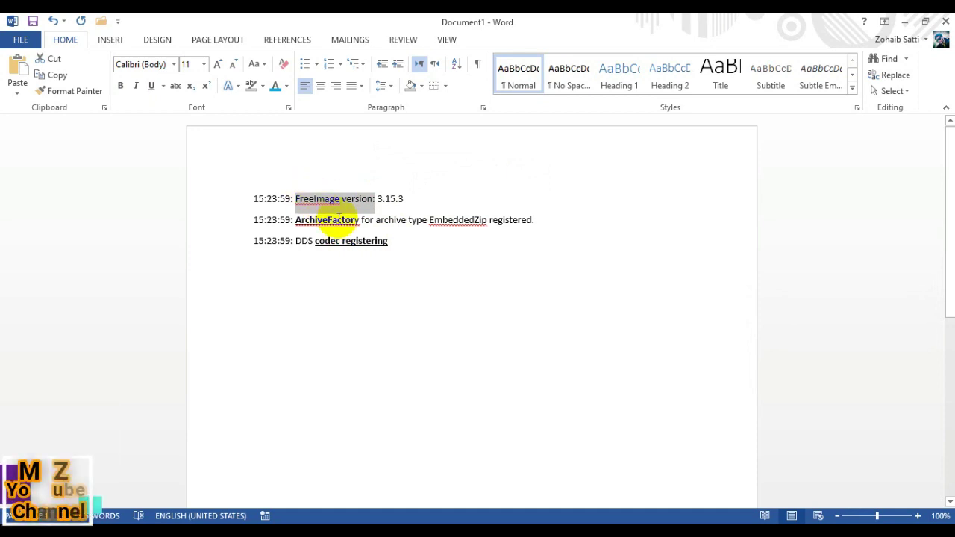
key(ctrl+b)
key(ctrl+u)
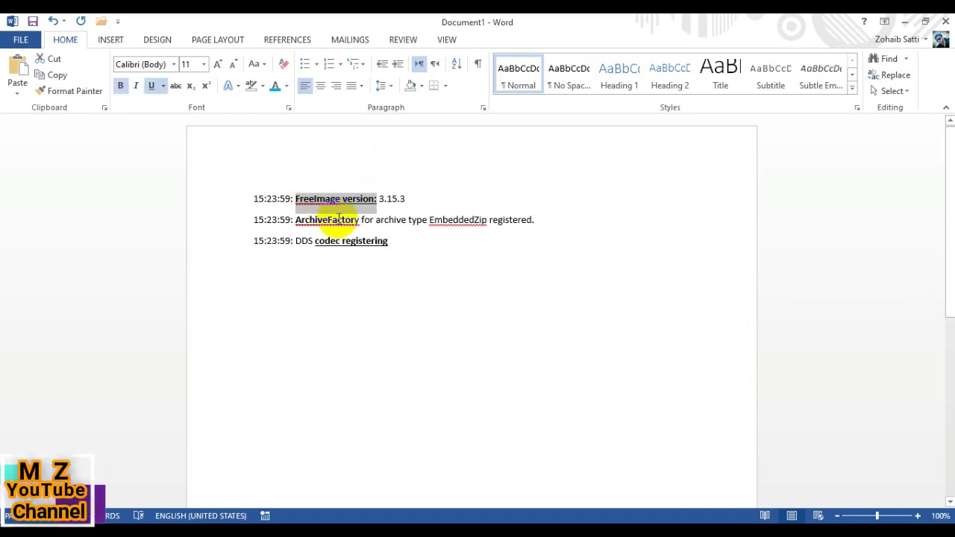
click(395, 219)
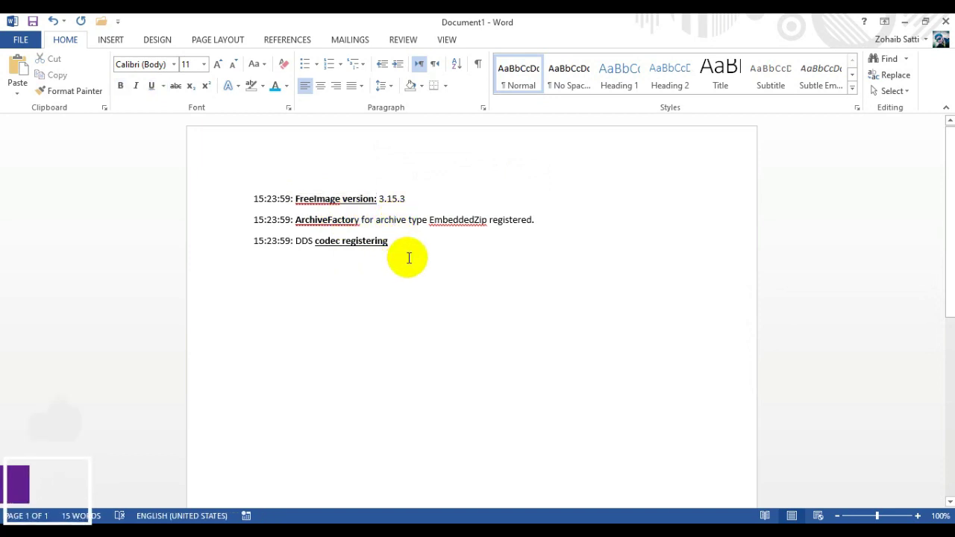
click(527, 219)
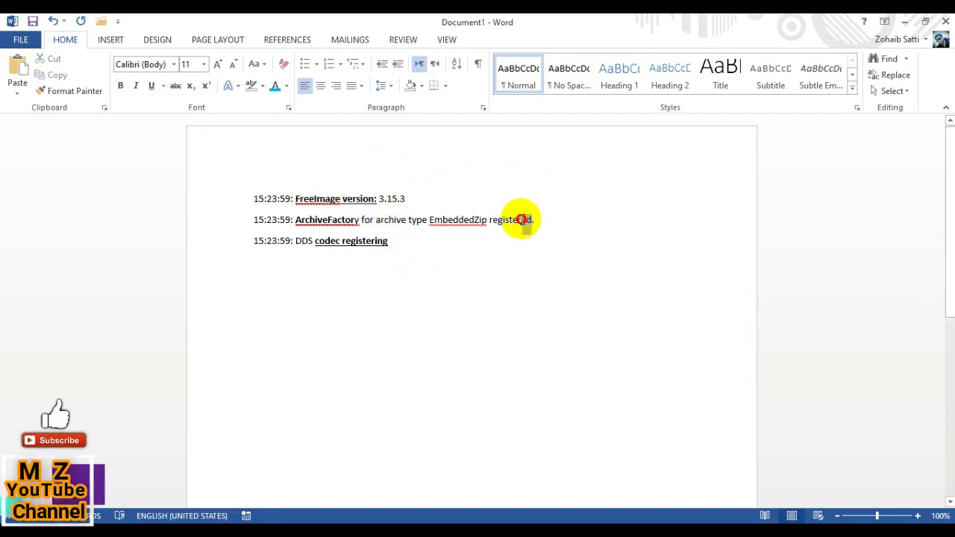
drag(522, 219, 498, 221)
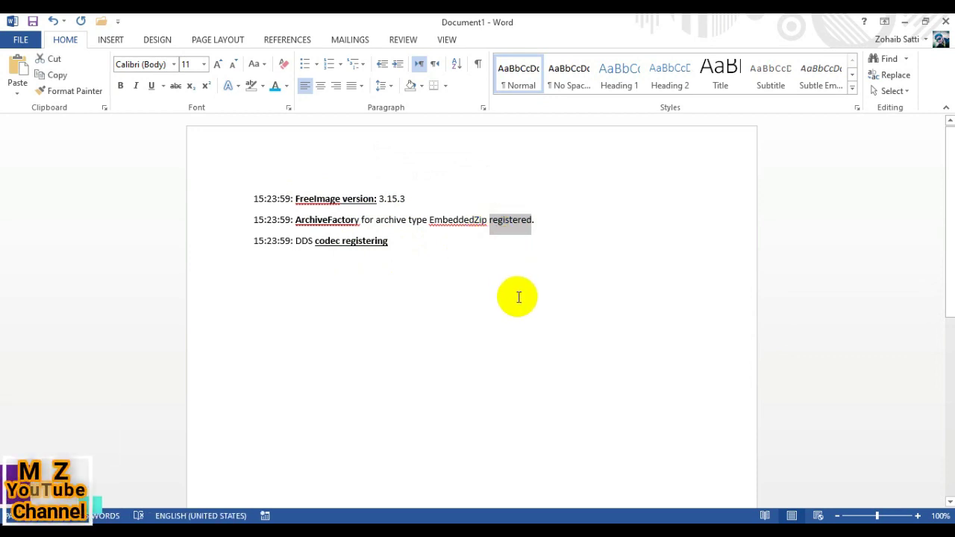
key(ctrl+b)
key(ctrl+u)
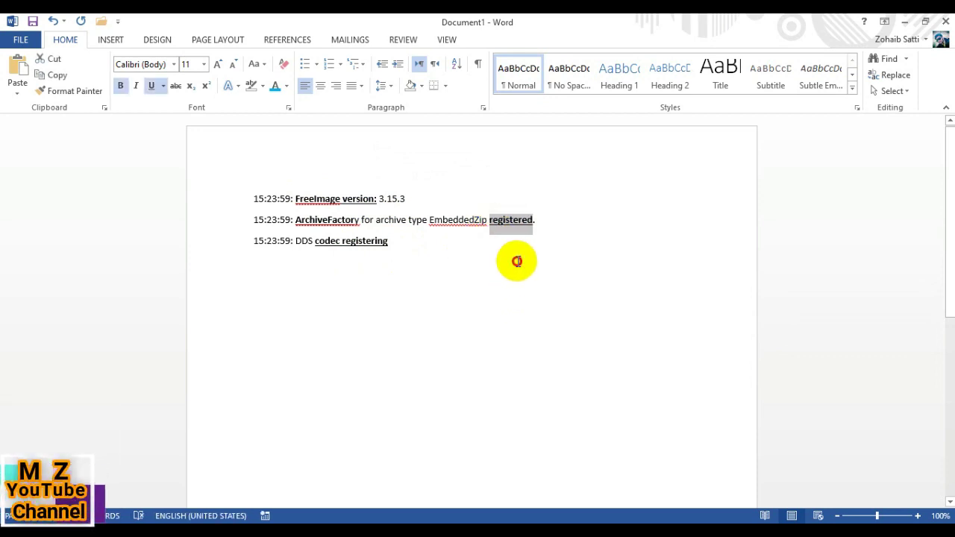
click(514, 259)
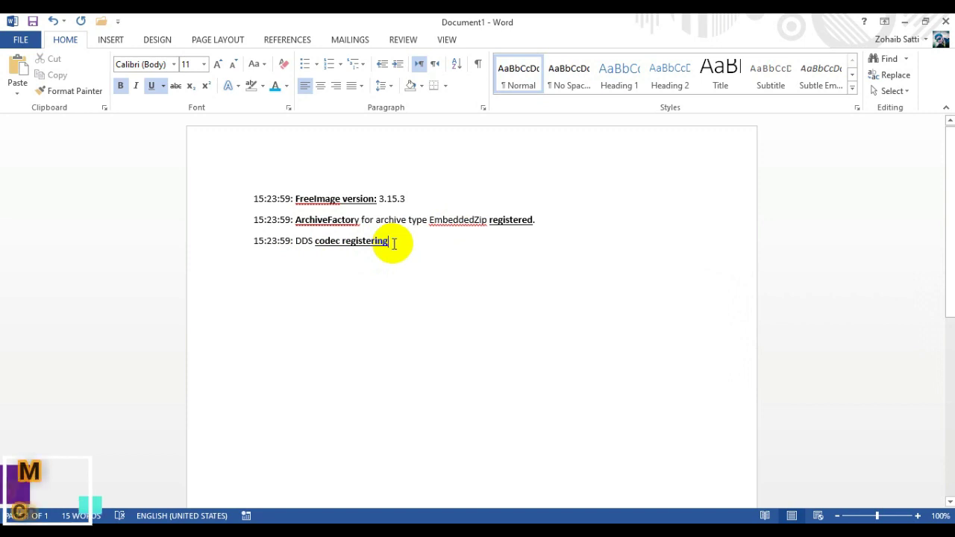
key(Return)
key(Return)
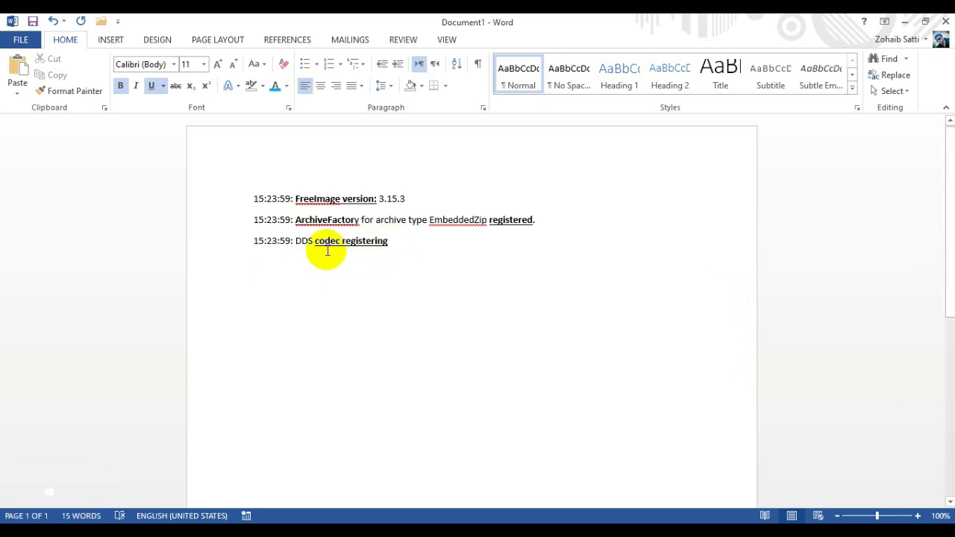
Step: Generate sample paragraphs with =rand() and remove their bold and underline
text(=randon)
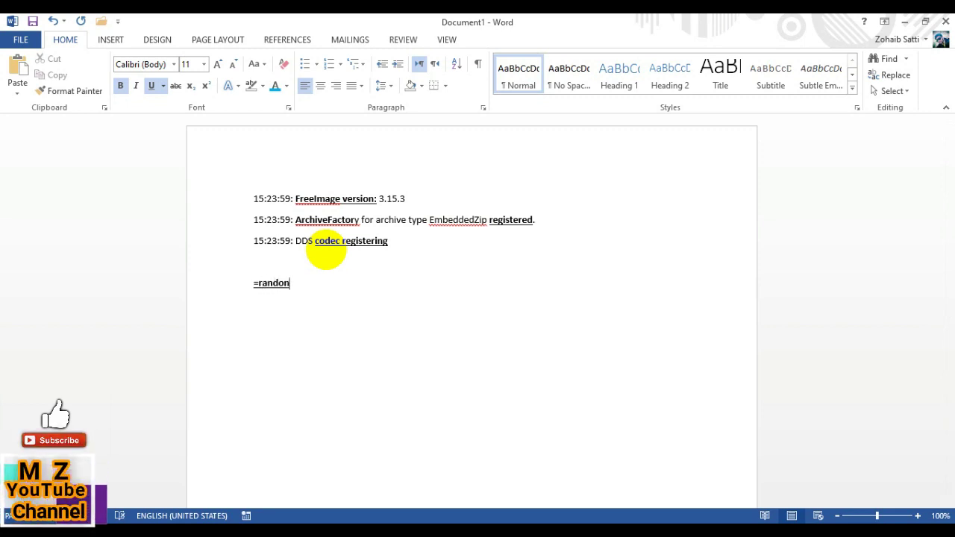
key(BackSpace)
key(BackSpace)
text(())
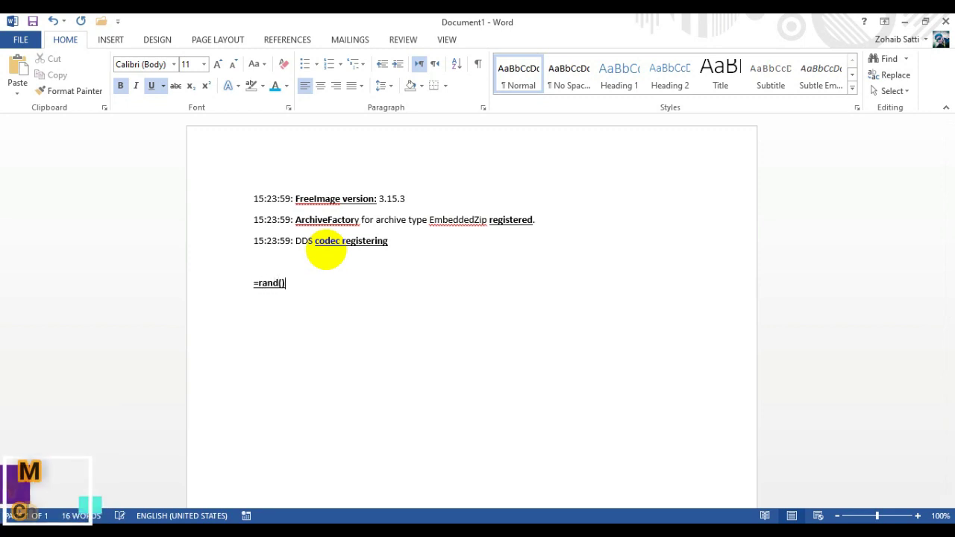
key(Return)
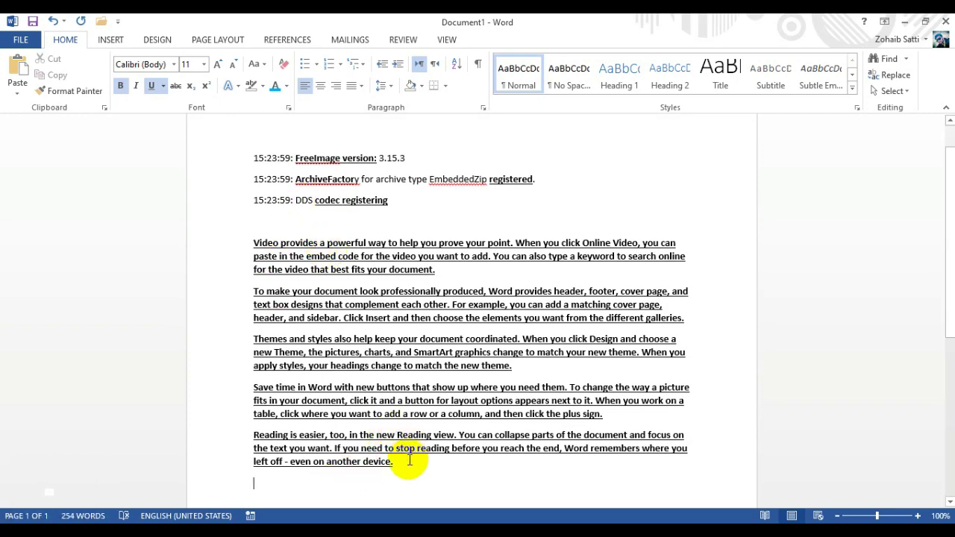
drag(401, 464, 263, 278)
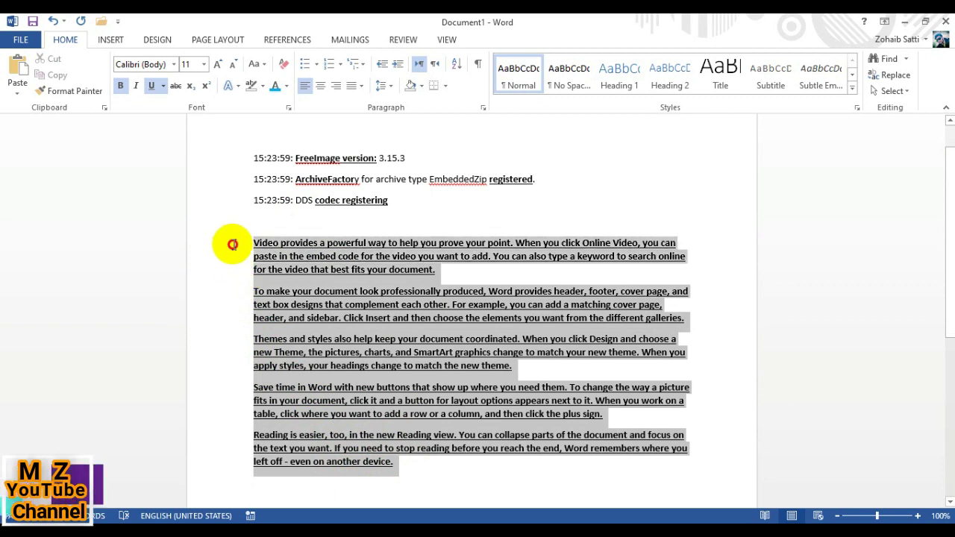
click(120, 87)
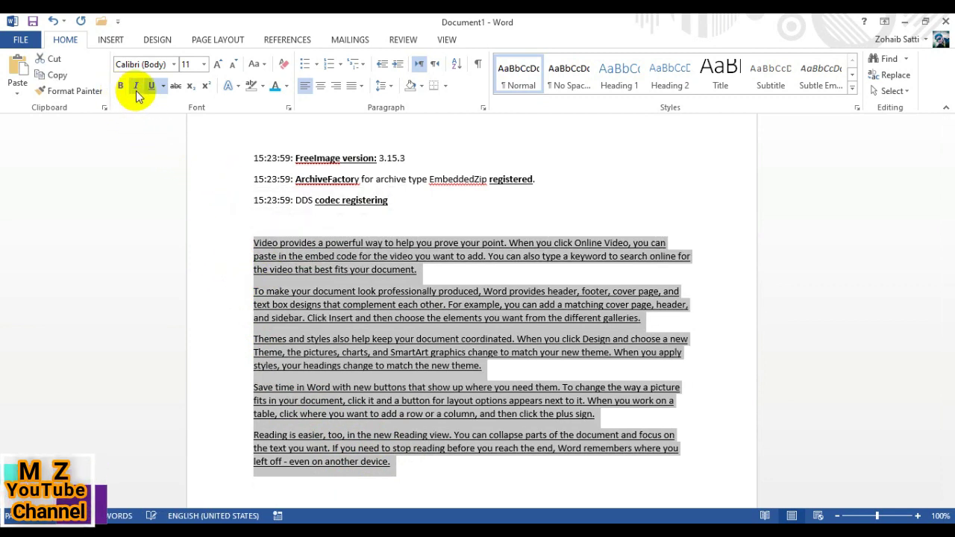
click(153, 86)
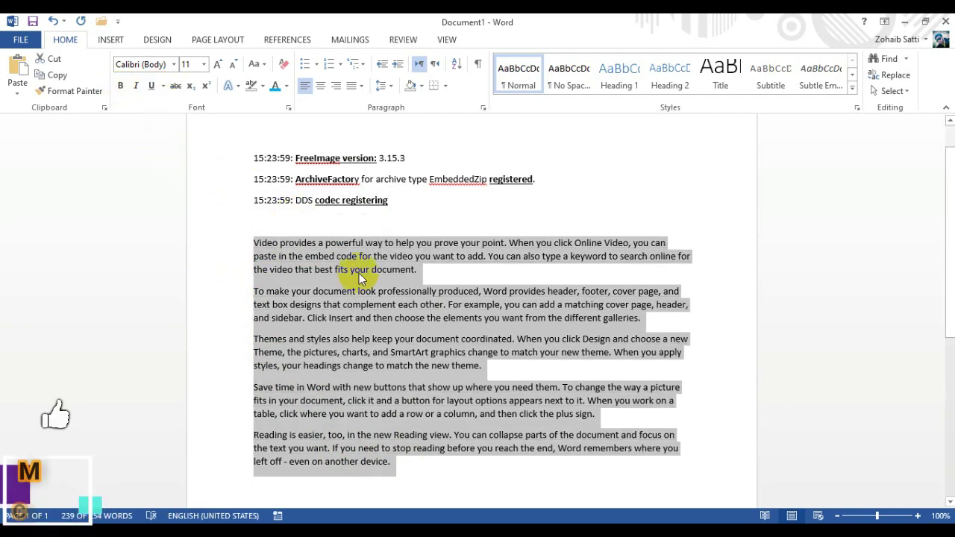
click(311, 270)
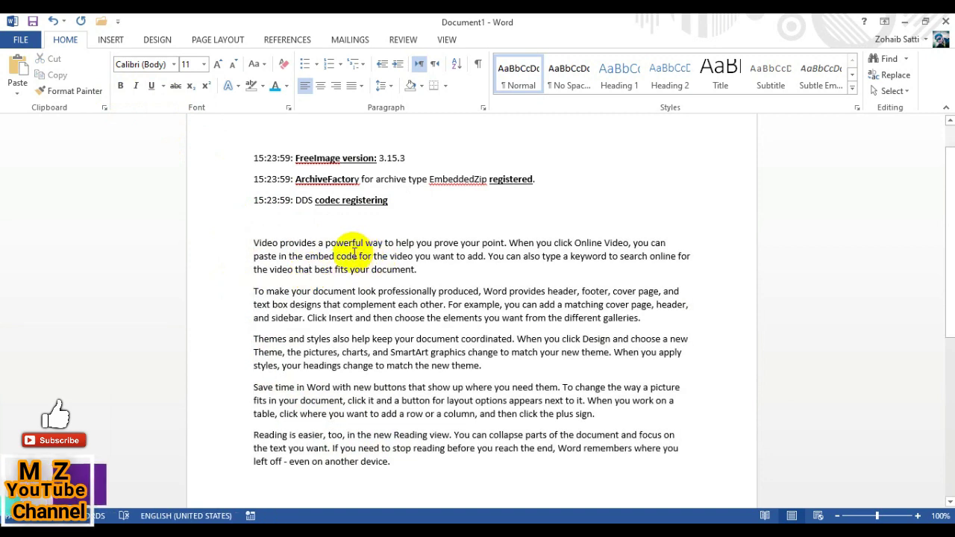
Step: Format 'Video provides' as 16 pt, bold, underlined with a gold text effect
double_click(267, 243)
drag(267, 242, 316, 243)
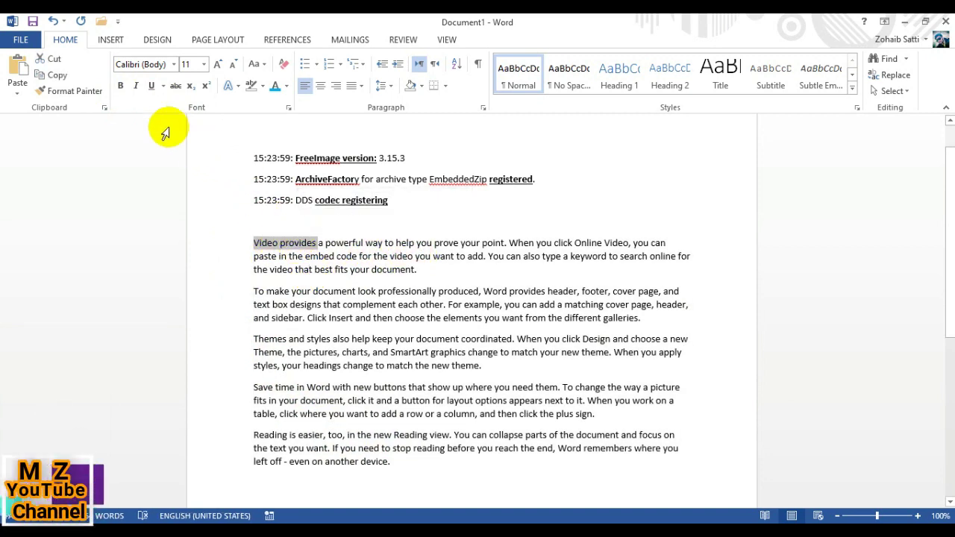
click(215, 64)
click(215, 65)
click(215, 65)
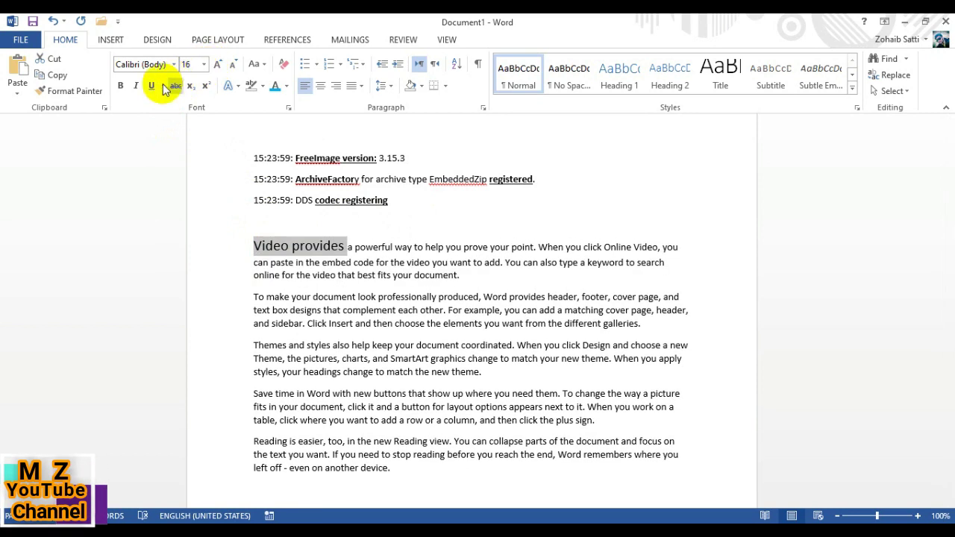
click(120, 85)
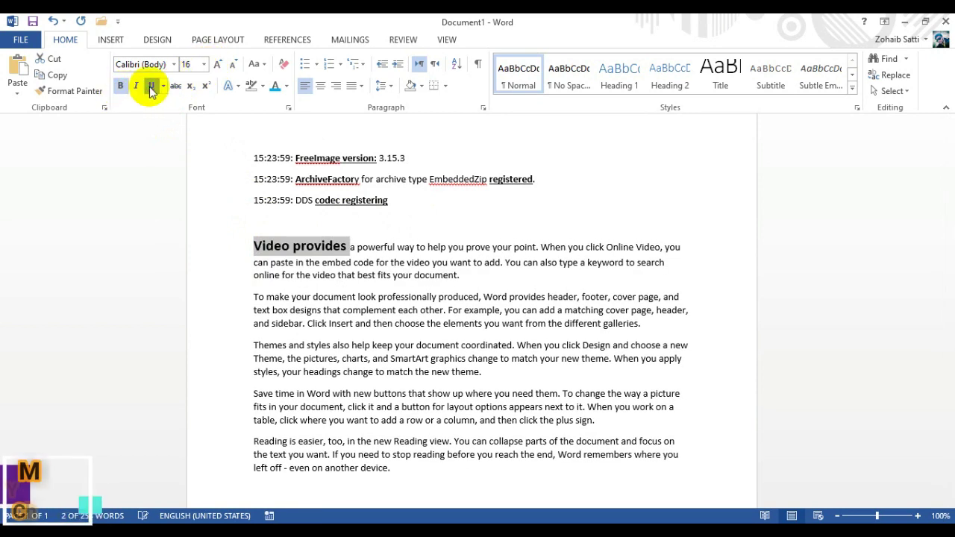
click(152, 87)
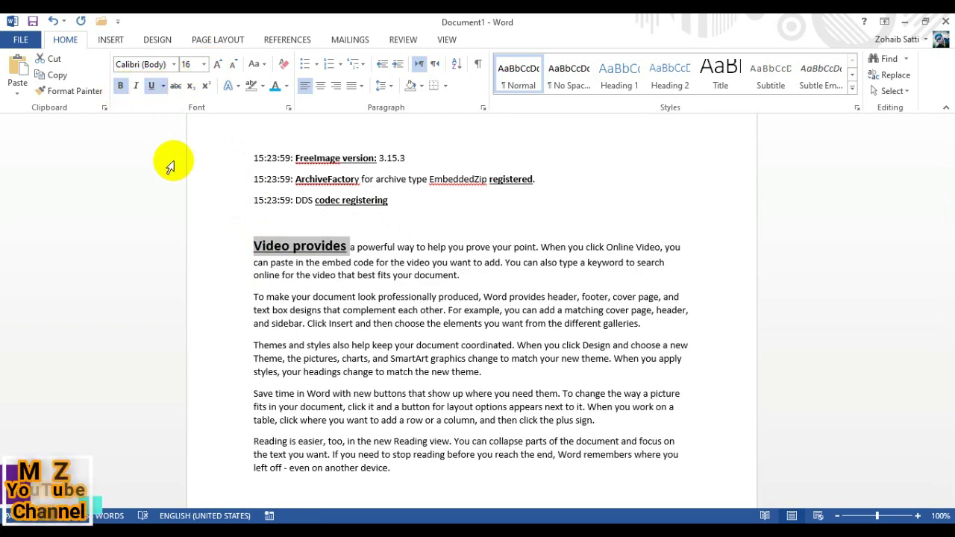
click(237, 86)
click(318, 158)
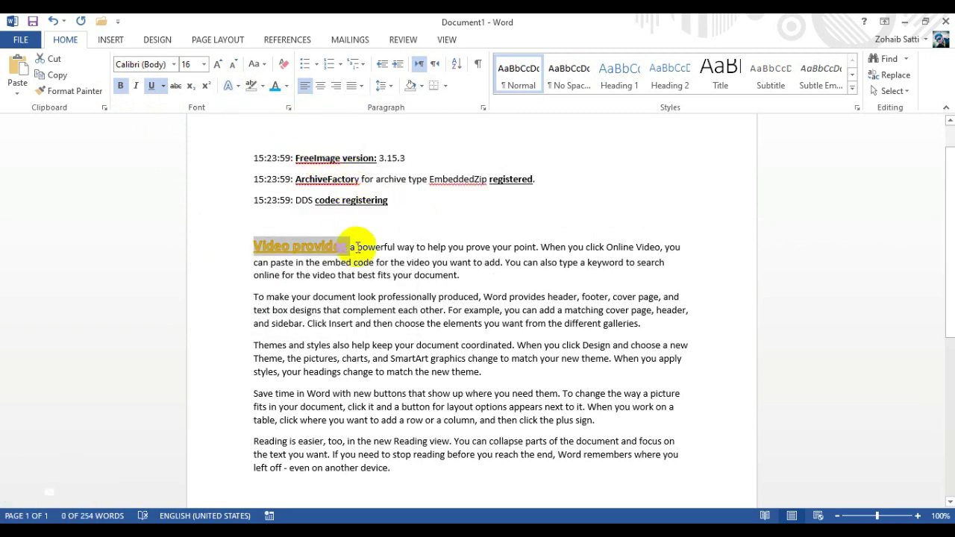
click(351, 275)
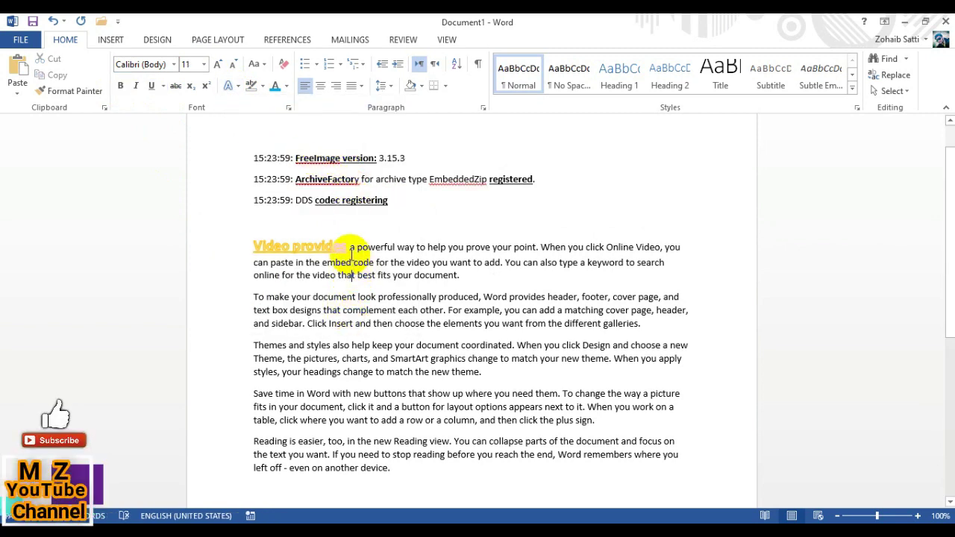
Step: Reselect the formatted words 'Video provides' after briefly selecting 'To make'
drag(255, 299, 290, 297)
click(316, 221)
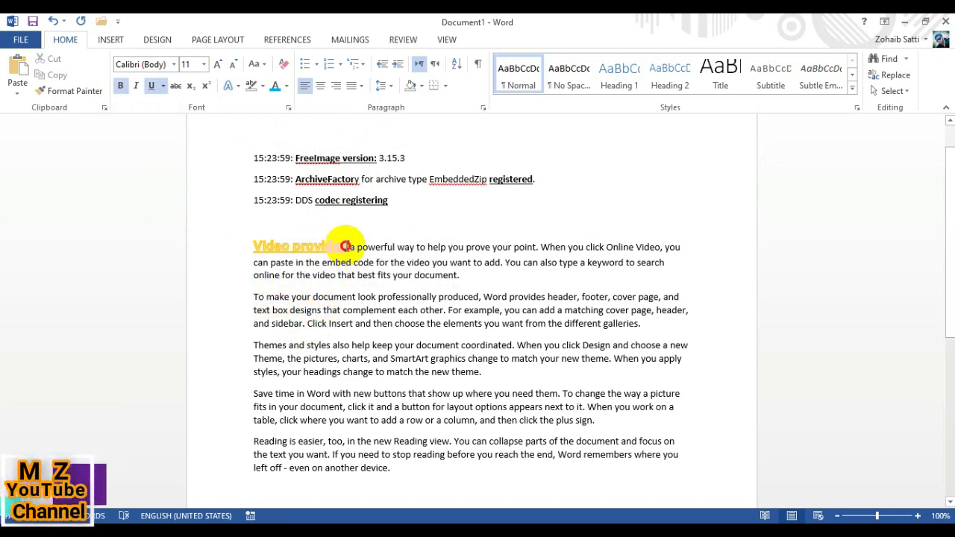
drag(345, 247, 252, 246)
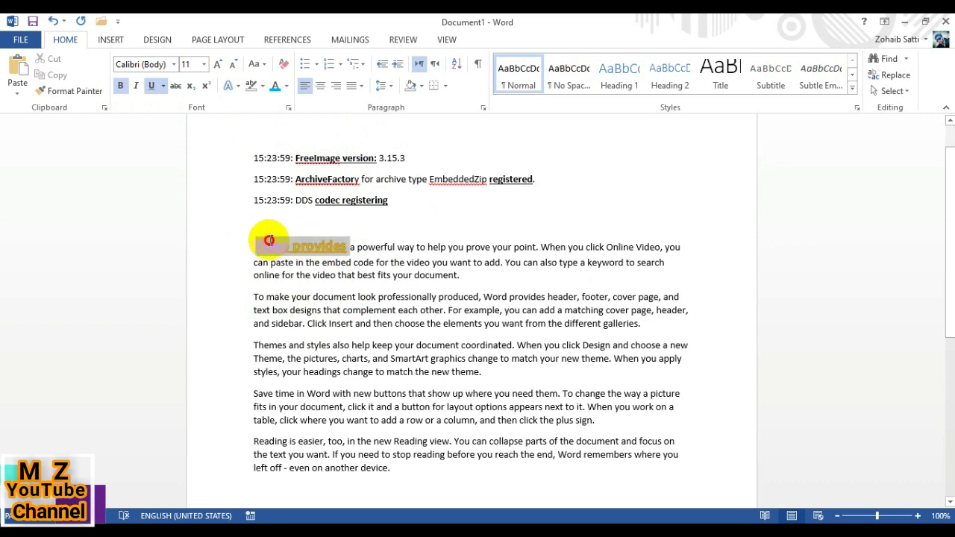
Step: Copy the 'Video provides' formatting onto 'To make' and 'Themes and'
click(90, 91)
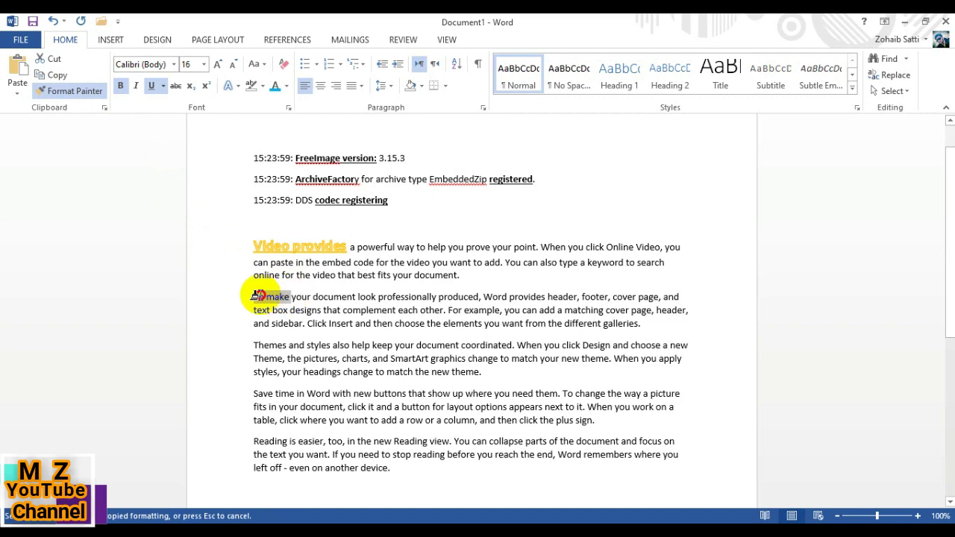
drag(254, 297, 308, 297)
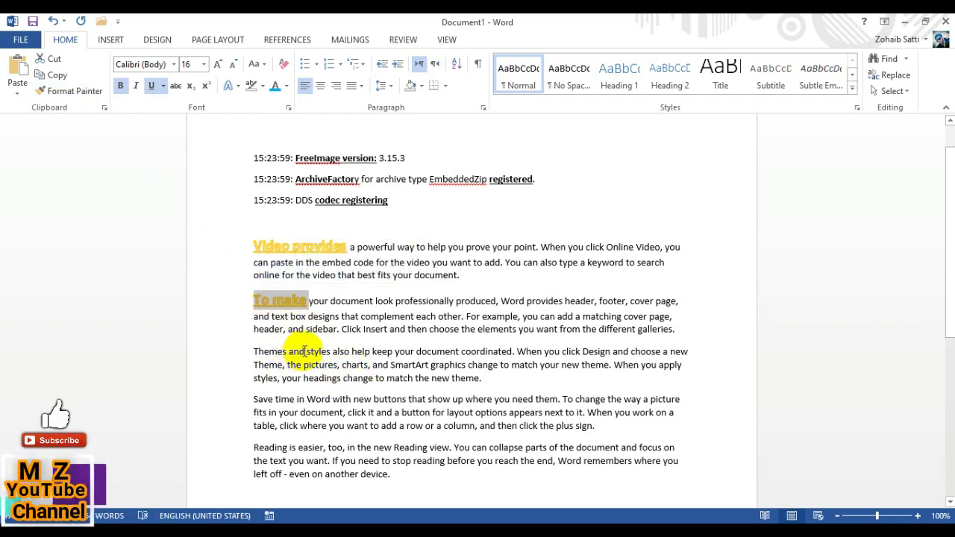
drag(306, 351, 253, 352)
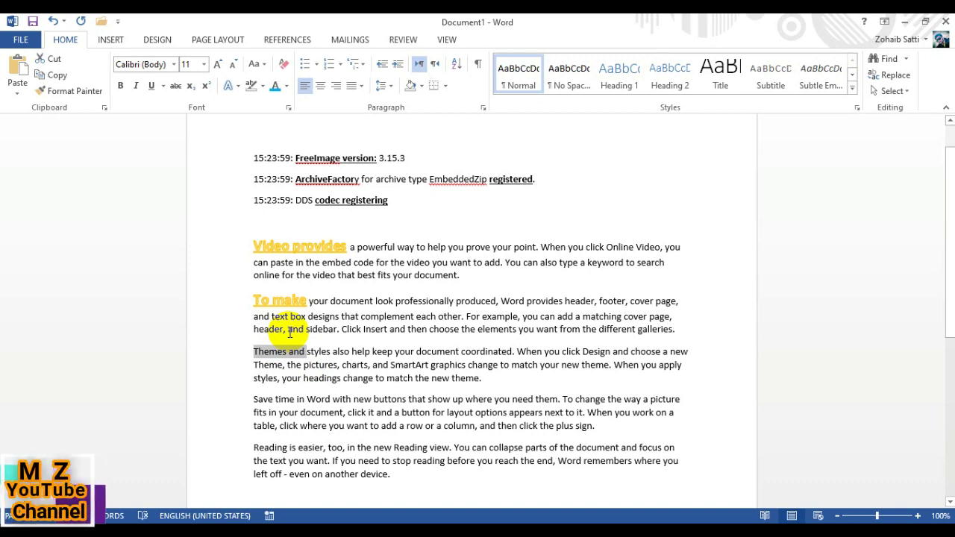
key(ctrl+shift+v)
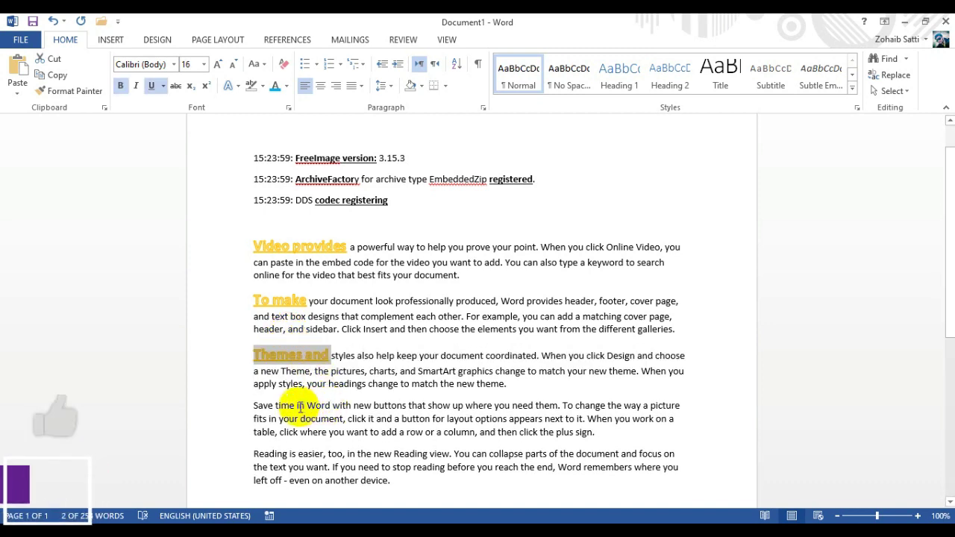
Step: Paste the same gold heading formatting onto 'Save time' and 'Reading is easier,'
drag(296, 407, 255, 406)
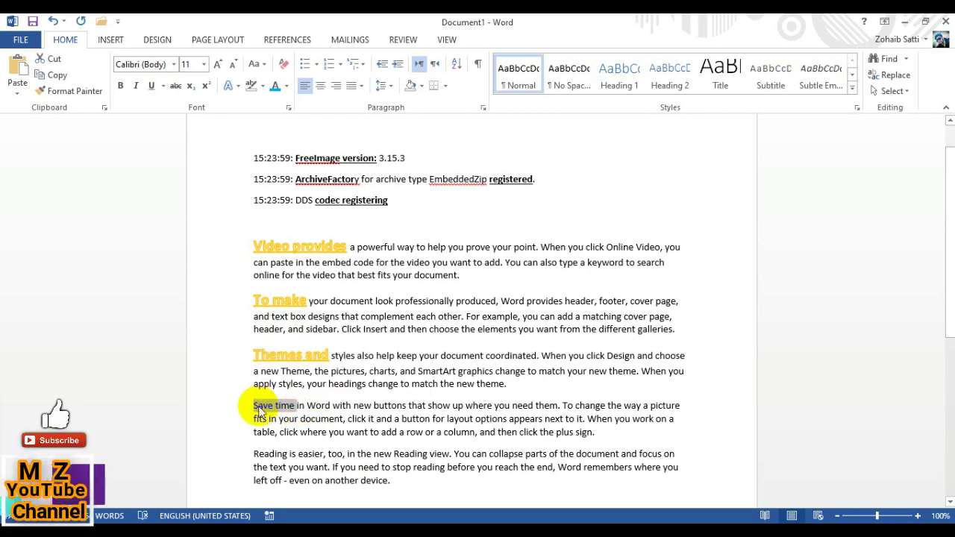
key(ctrl+shift+v)
scroll(309, 406, down, 1)
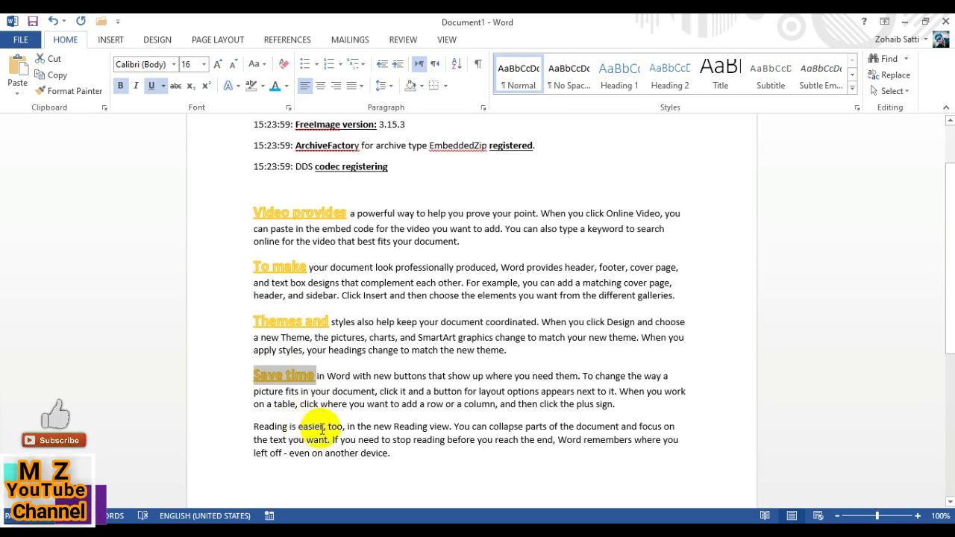
drag(322, 428, 255, 426)
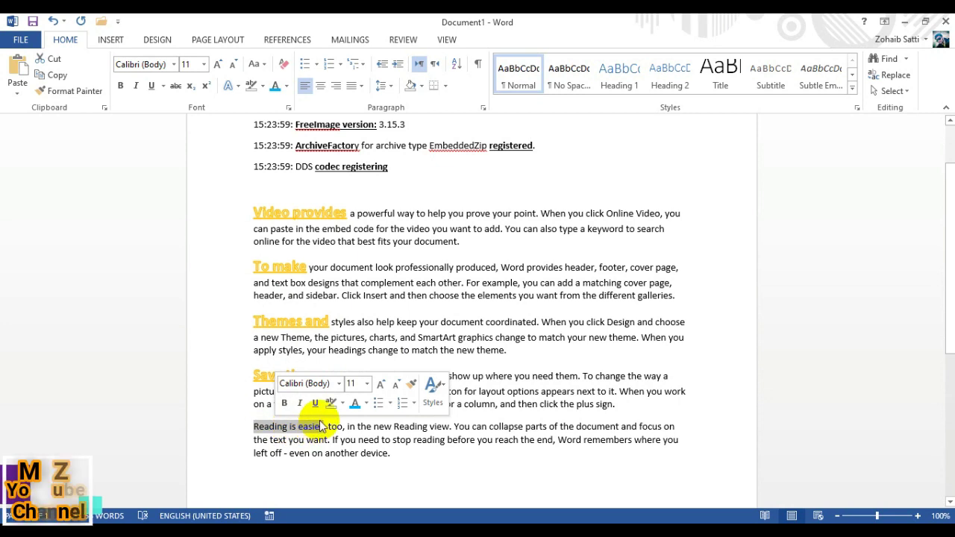
shift+click(327, 426)
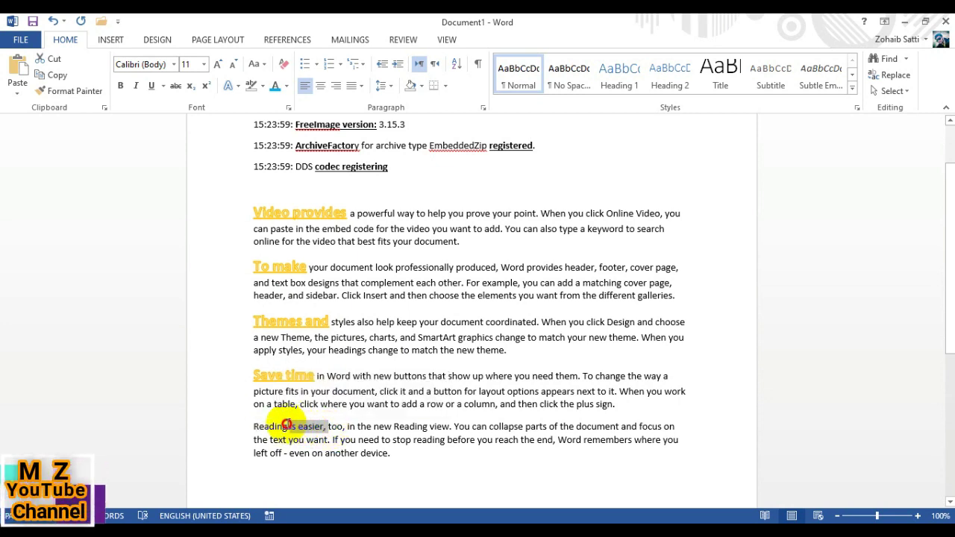
key(ctrl+shift+v)
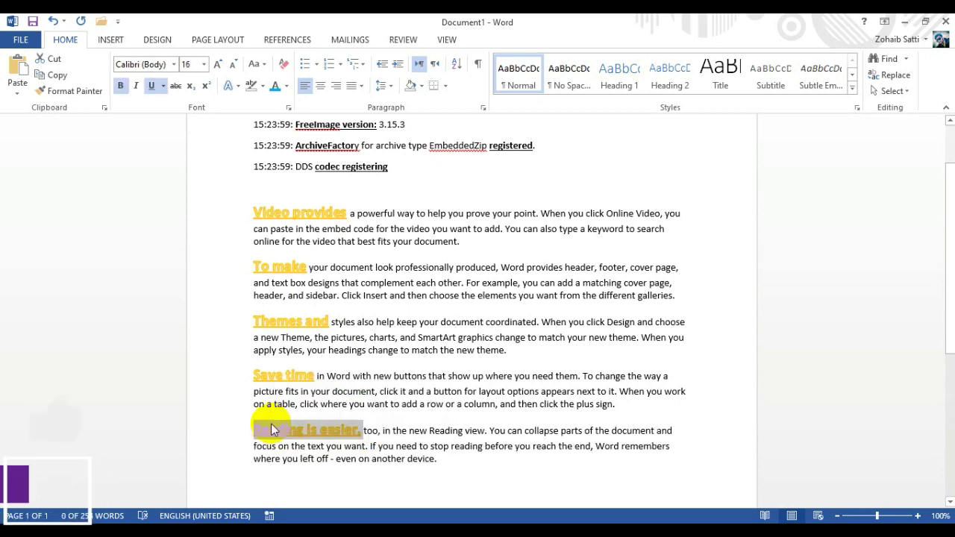
click(380, 421)
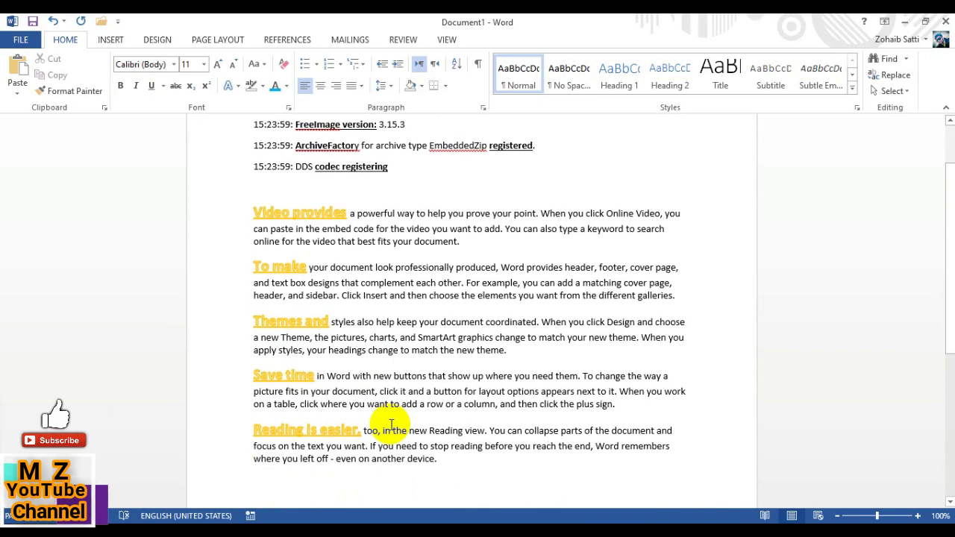
scroll(391, 425, up, 1)
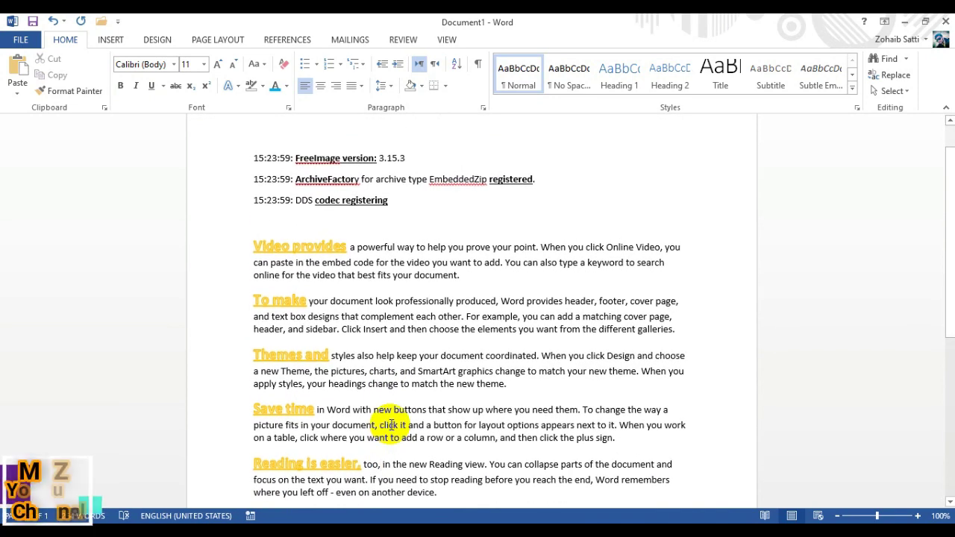